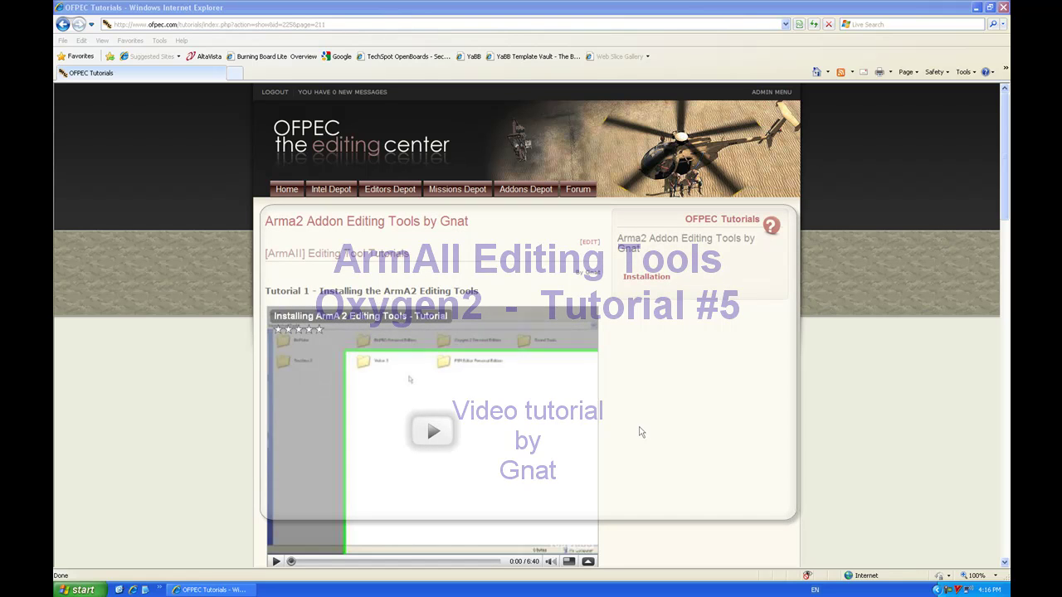
Launch Oxygen 2 Personal Edition from the taskbar's Quick Launch list.
left_click(159, 590)
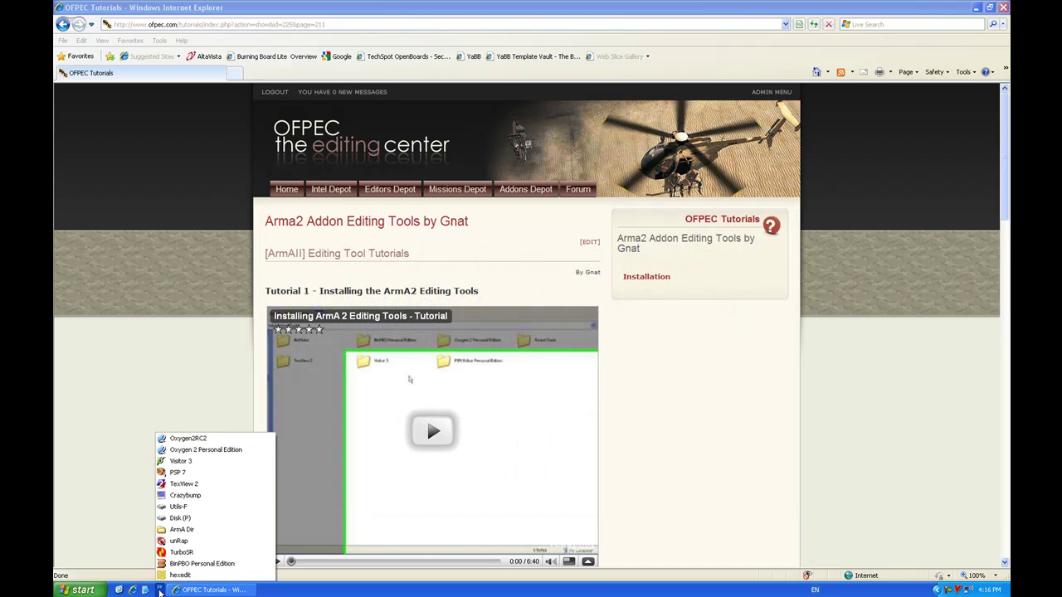
left_click(208, 449)
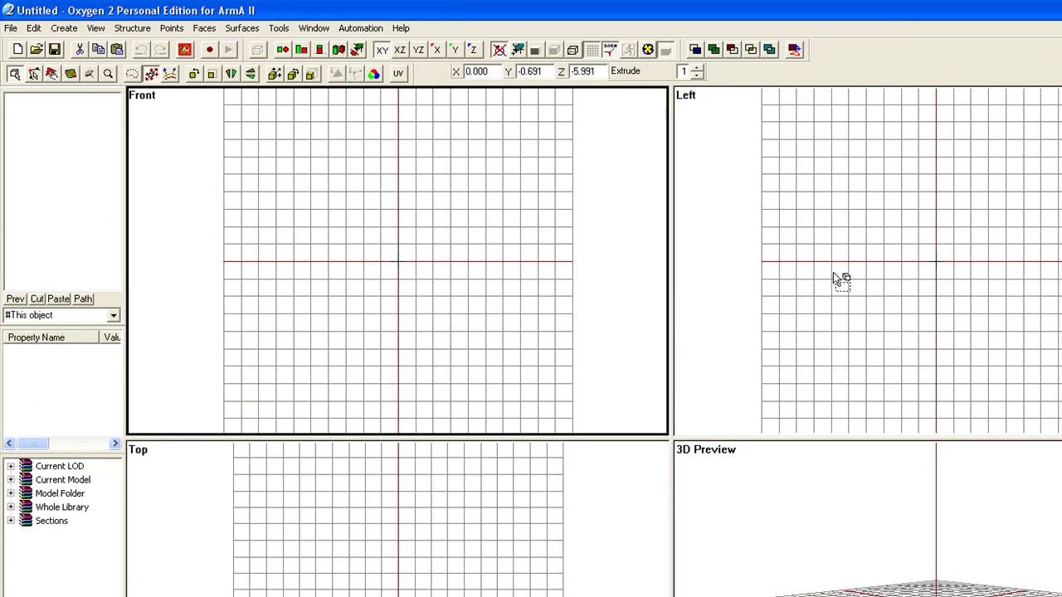
left_click(854, 278)
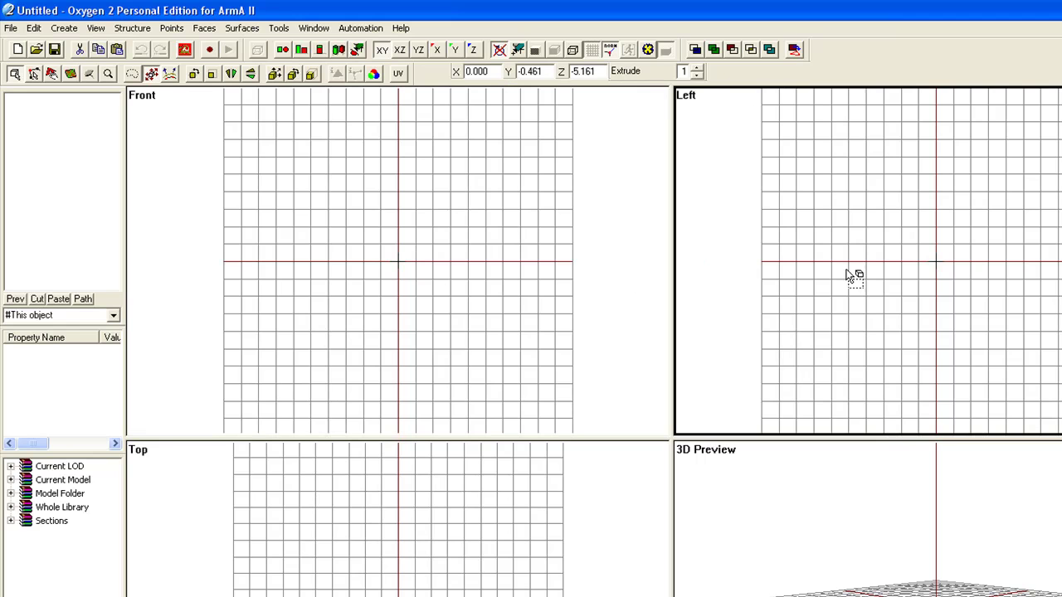
left_click(913, 554)
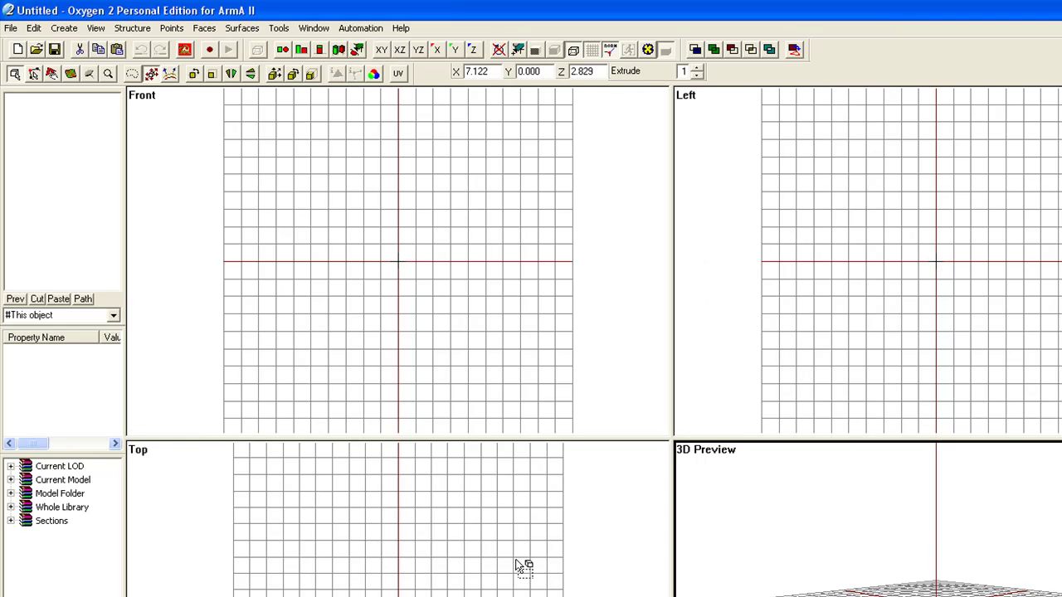
left_click(432, 551)
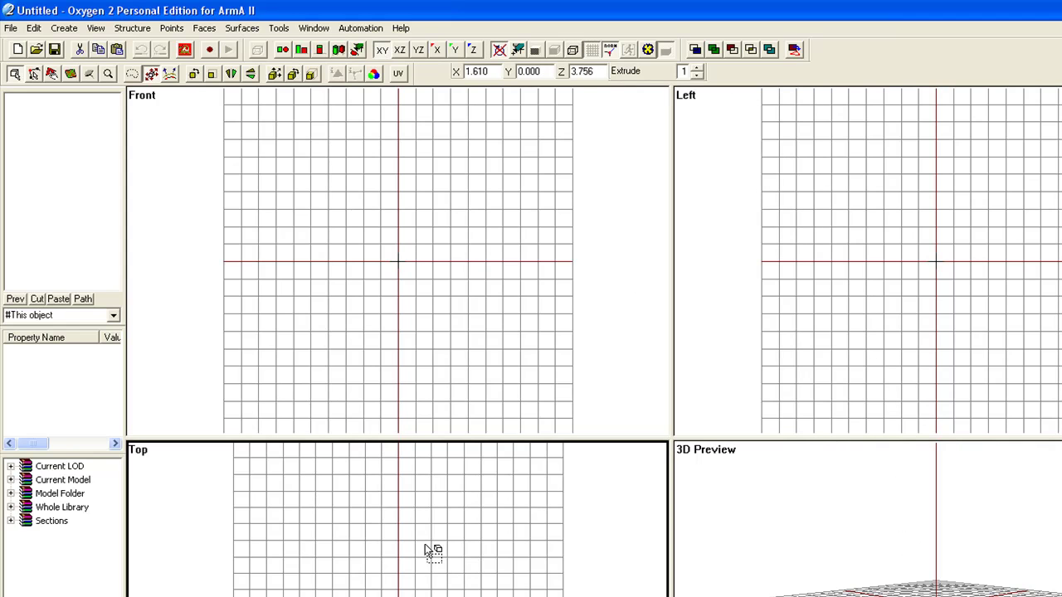
left_click(444, 272)
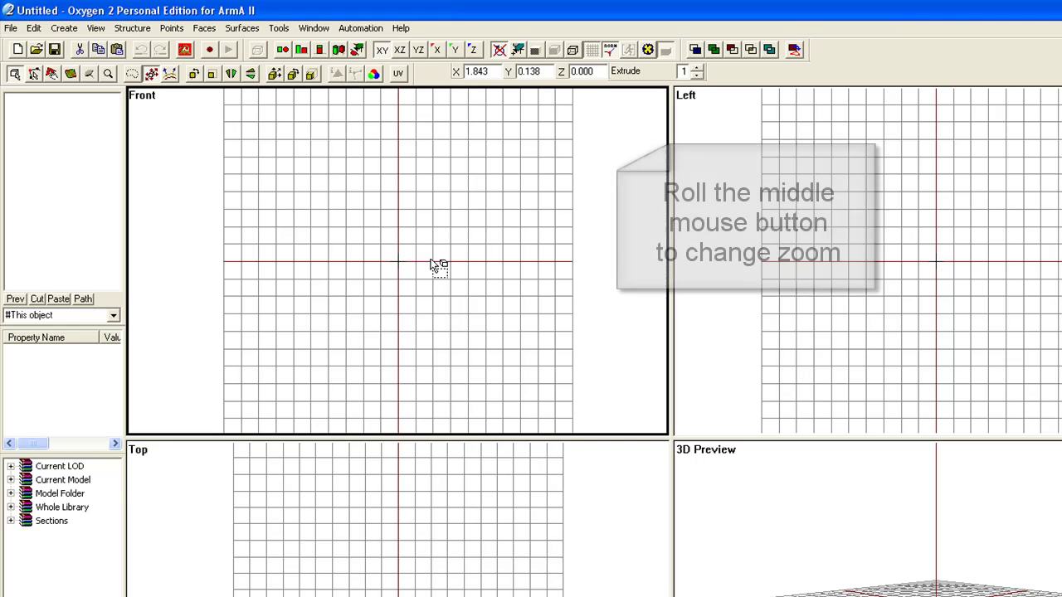
scroll(437, 265, "up", 1)
scroll(437, 265, "up", 1)
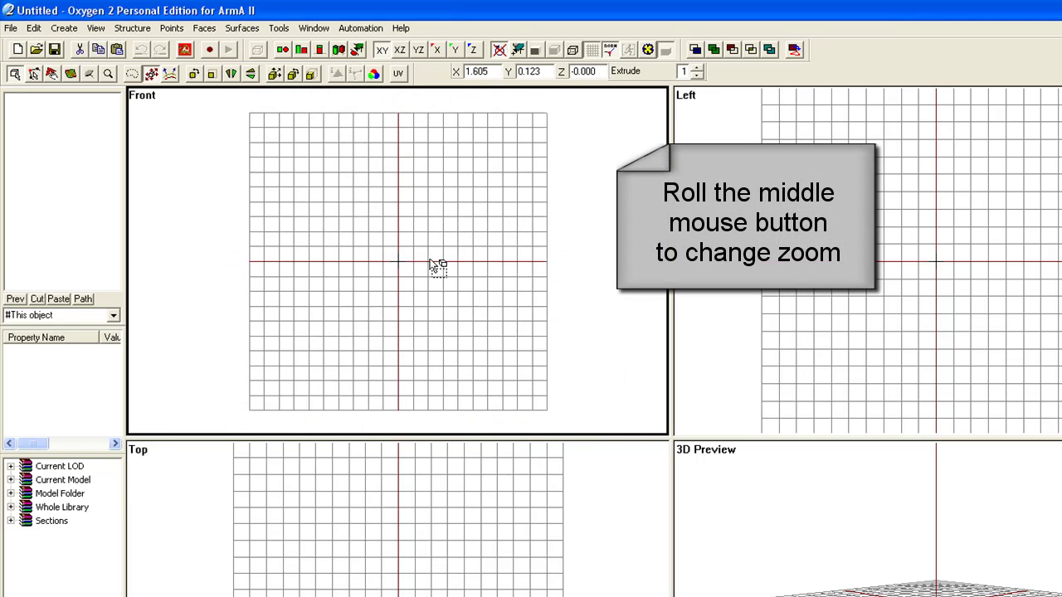
scroll(437, 266, "down", 2)
scroll(437, 265, "up", 3)
scroll(437, 265, "down", 3)
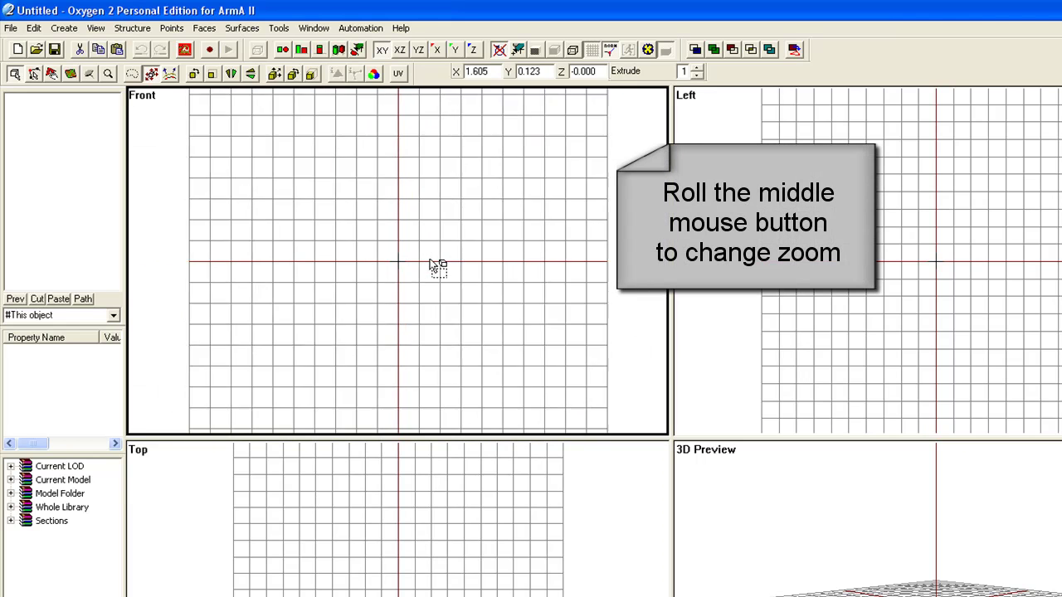
scroll(437, 265, "up", 2)
scroll(438, 265, "down", 1)
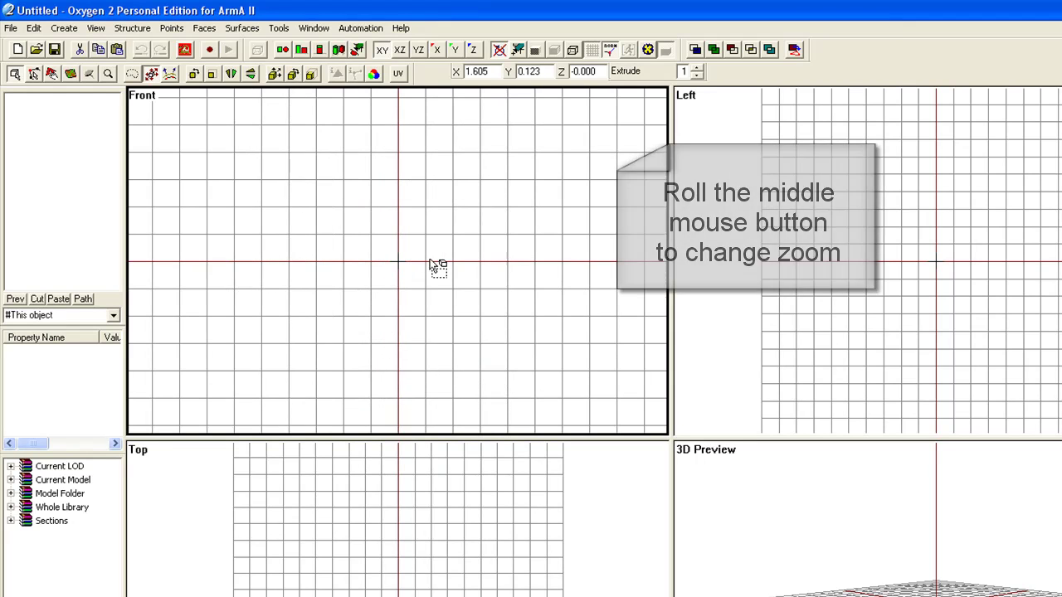
scroll(437, 265, "down", 2)
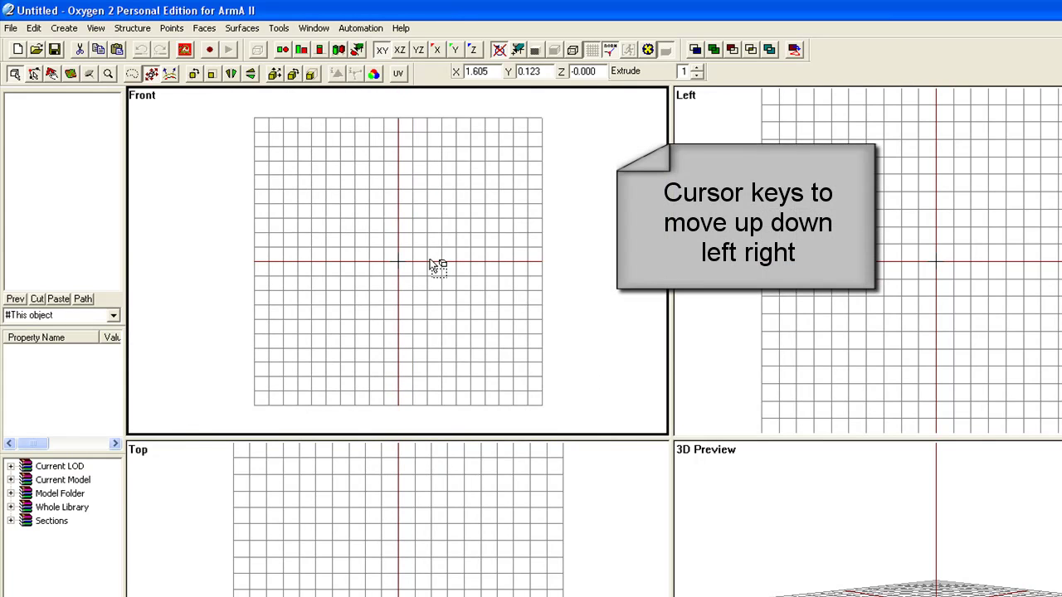
key("Left")
key("Right")
key("Right")
key("Right")
key("Right")
key("Right")
key("Right")
key("Left")
key("Left")
key("Left")
key("Left")
key("Left")
key("Left")
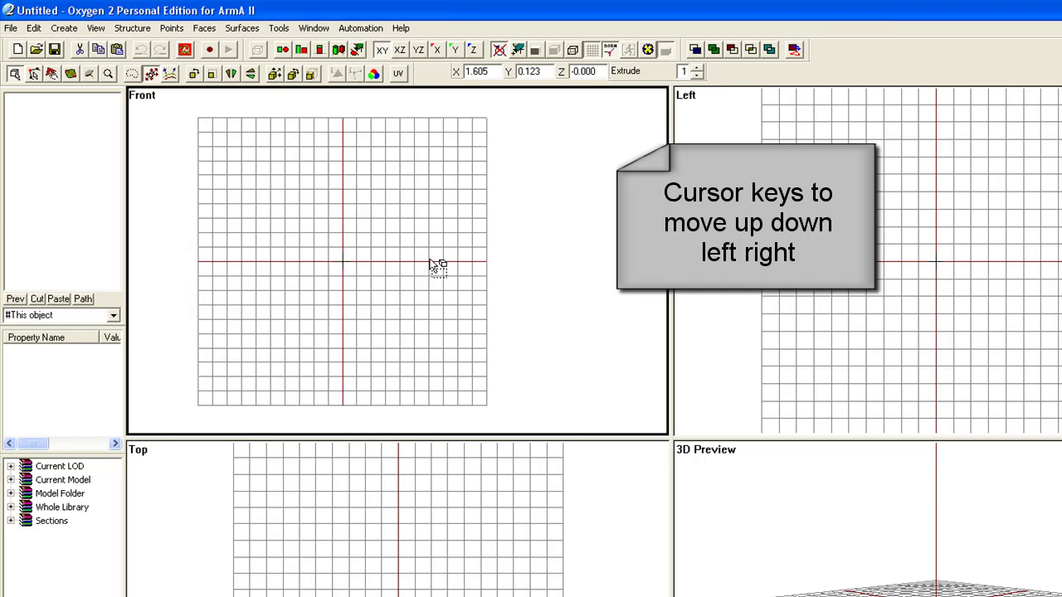
key("Up")
key("Down")
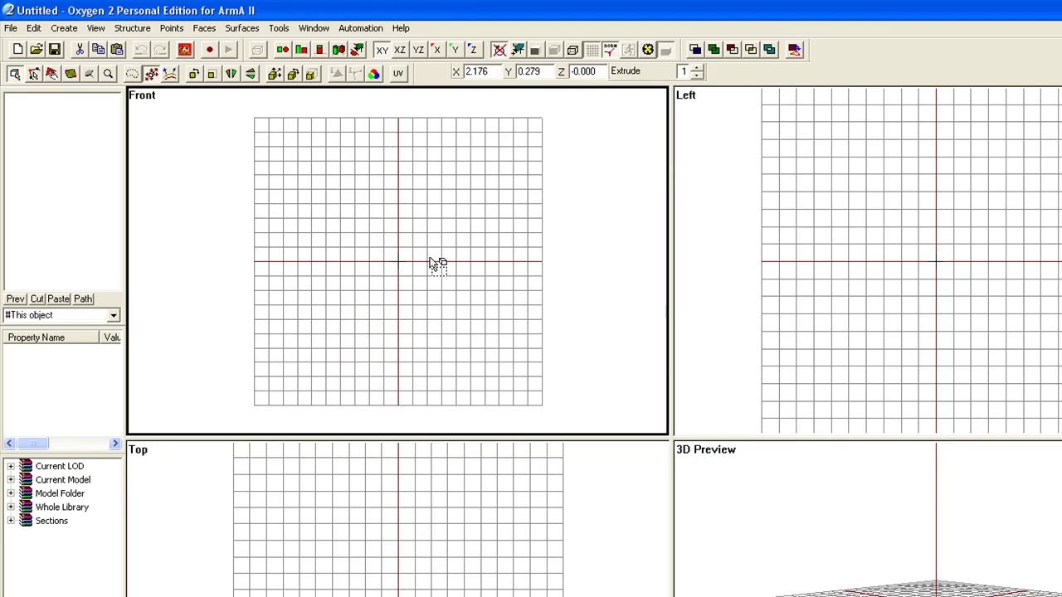
right_click_drag(430, 258, 430, 259, "alt")
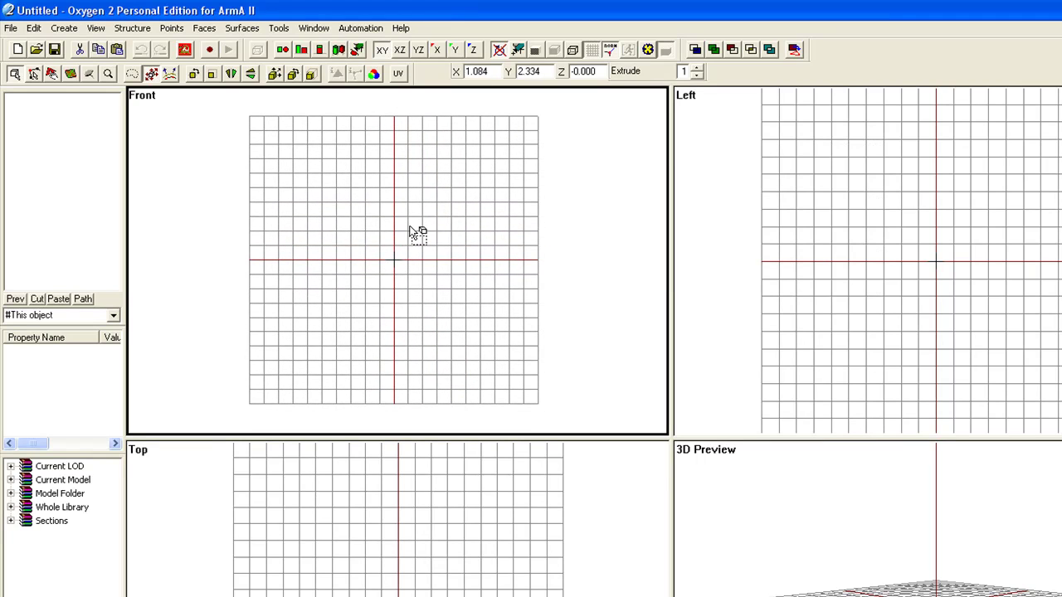
left_click_drag(288, 172, 514, 353)
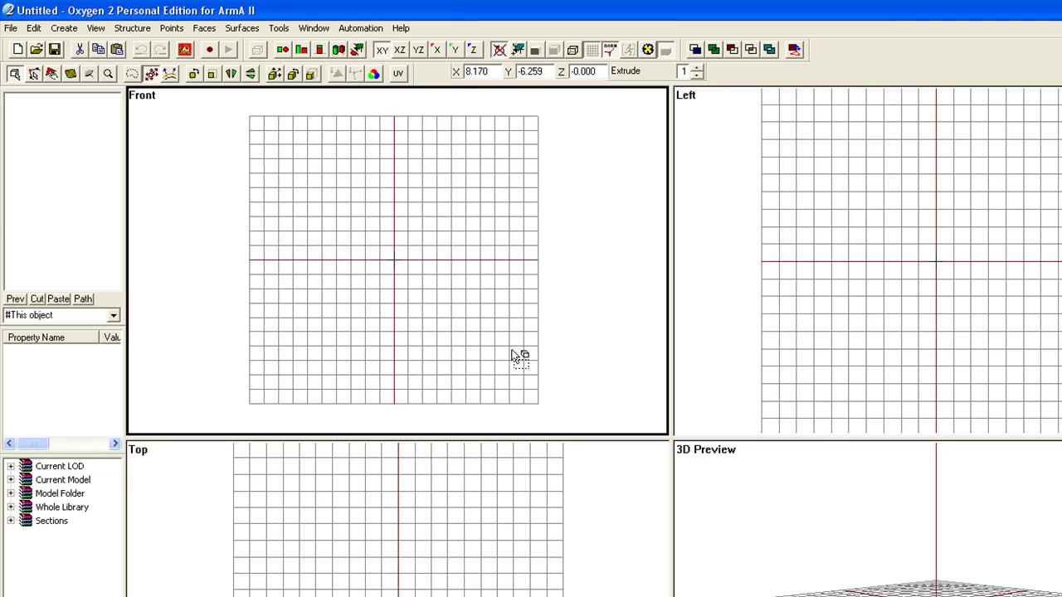
left_click_drag(295, 183, 513, 339)
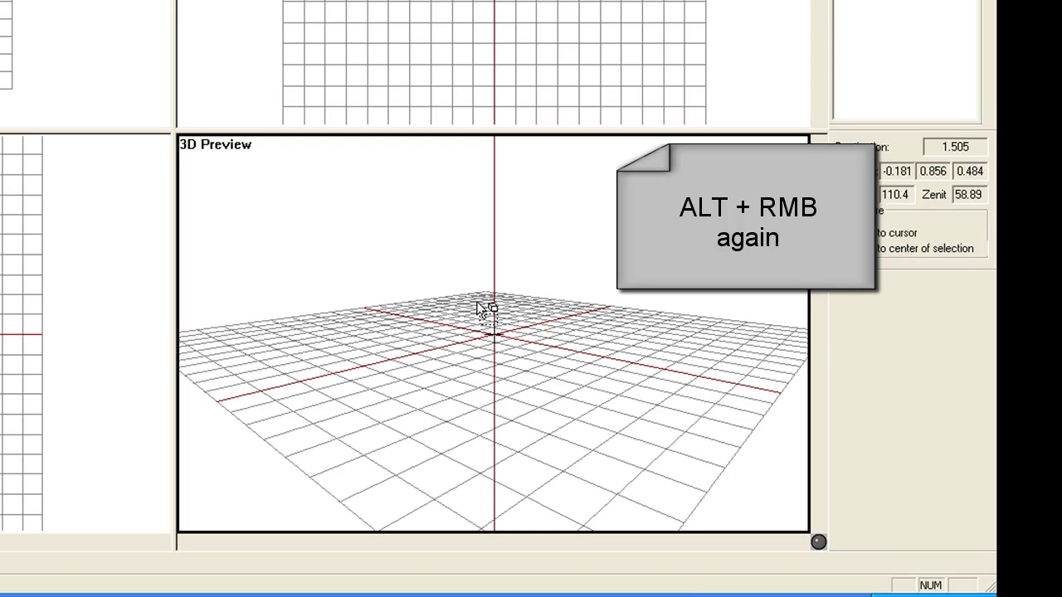
Orbit the 3D Preview down to a lower, flatter angle over the ground grid.
right_click_drag(479, 305, 481, 308, "alt")
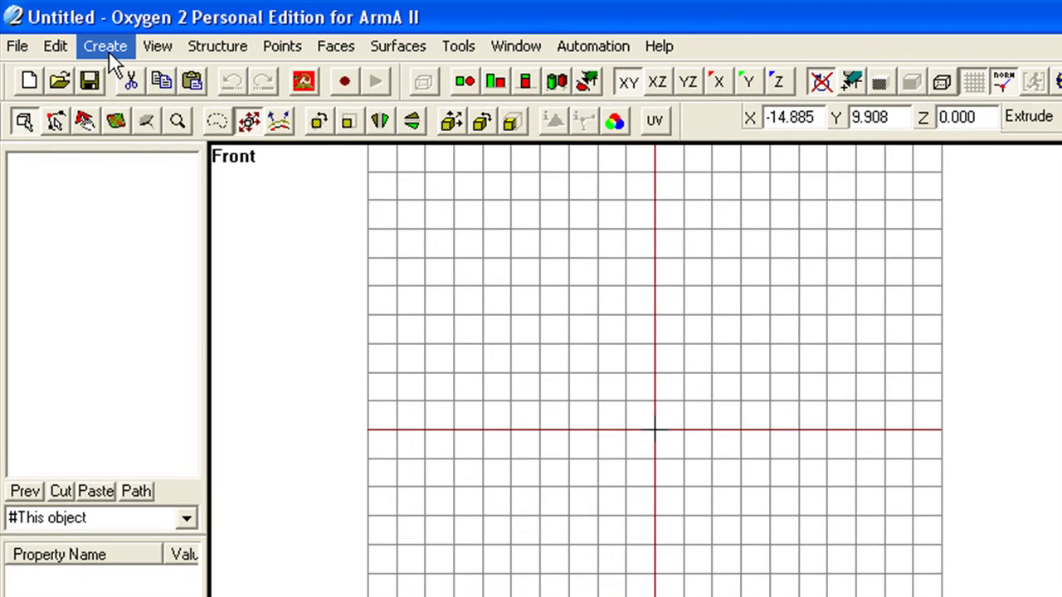
Choose Cylinder from the Create menu to bring up its creation settings.
left_click(109, 48)
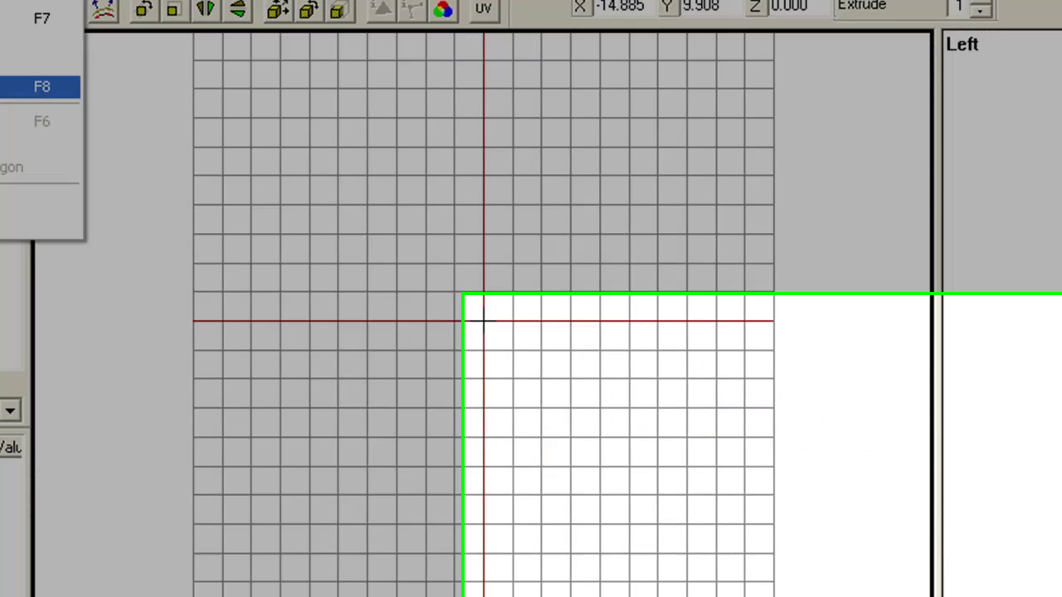
left_click(131, 197)
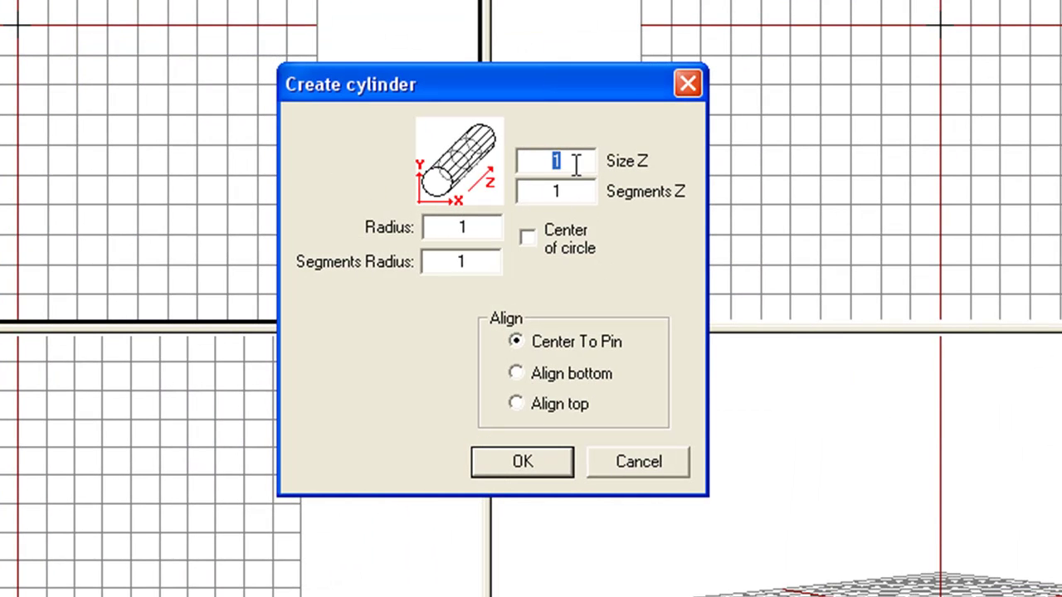
Create a cylinder with Size Z 3, Segments Z 3, Radius 1 and 16 radius segments.
left_click_drag(575, 161, 541, 156)
type("3")
key("Tab")
type("3")
left_click_drag(467, 228, 420, 227)
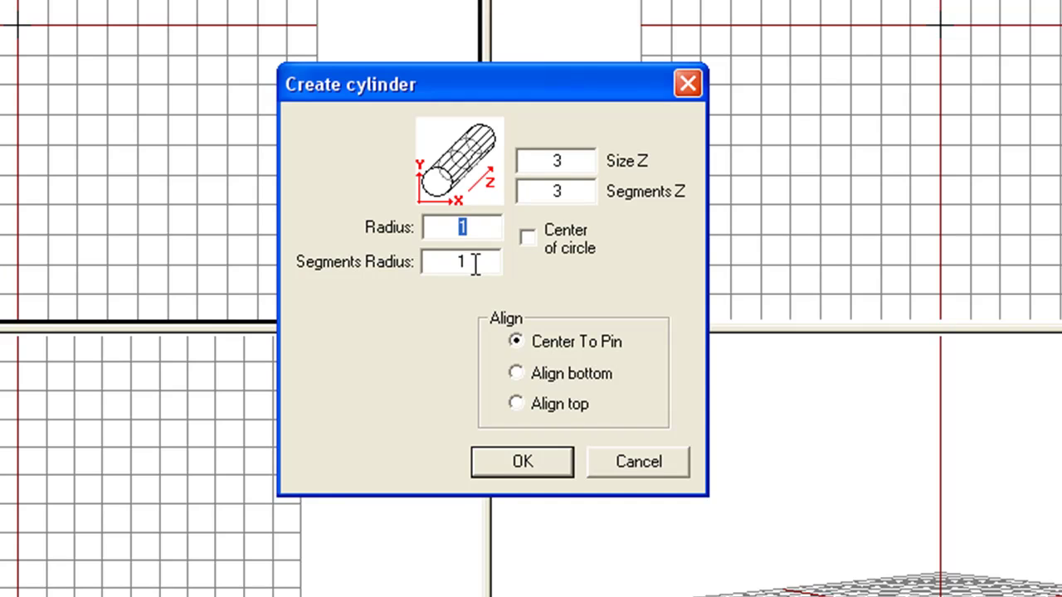
left_click_drag(474, 263, 411, 246)
type("16")
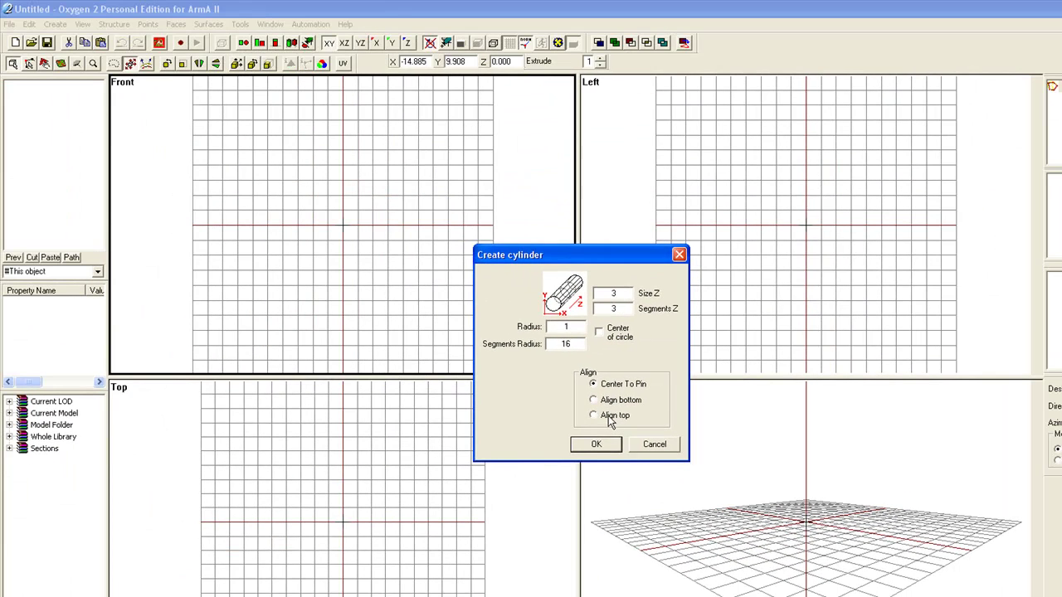
left_click(604, 444)
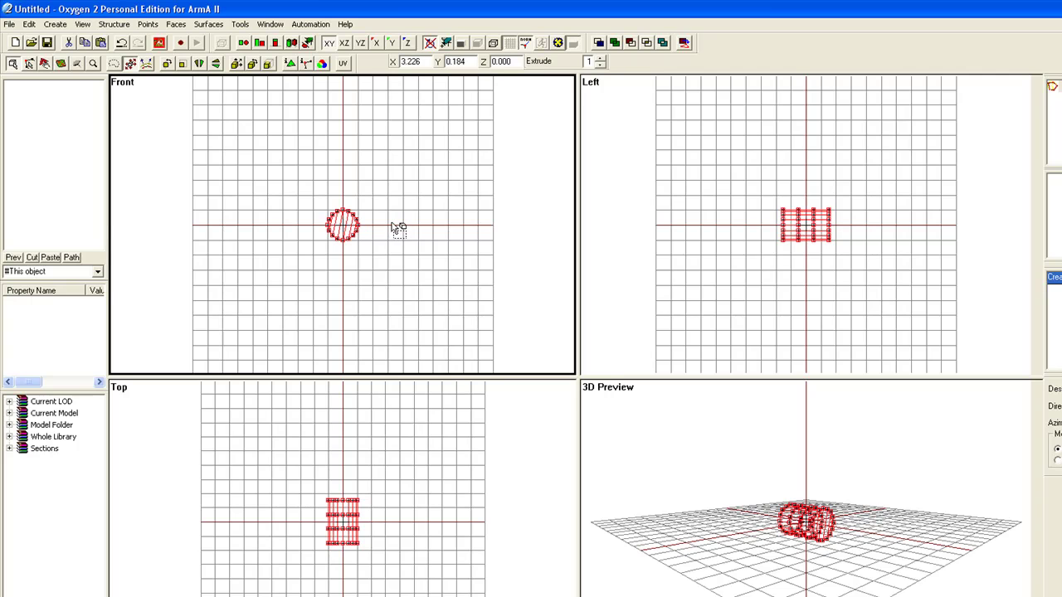
Zoom in on the cylinder in the Front, Left, Top and 3D Preview views.
scroll(398, 229, "up", 5)
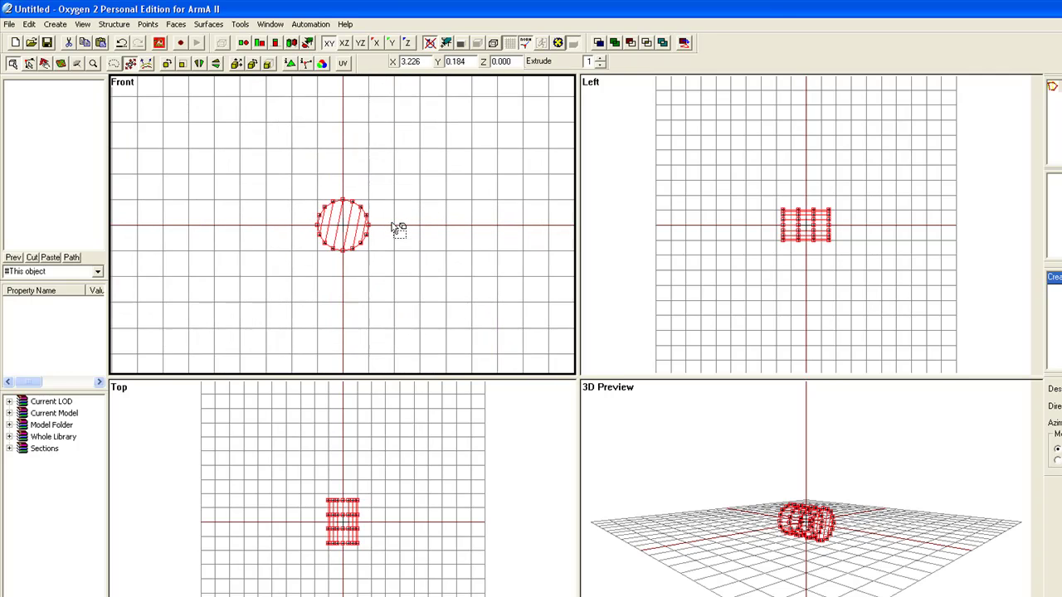
left_click(895, 276)
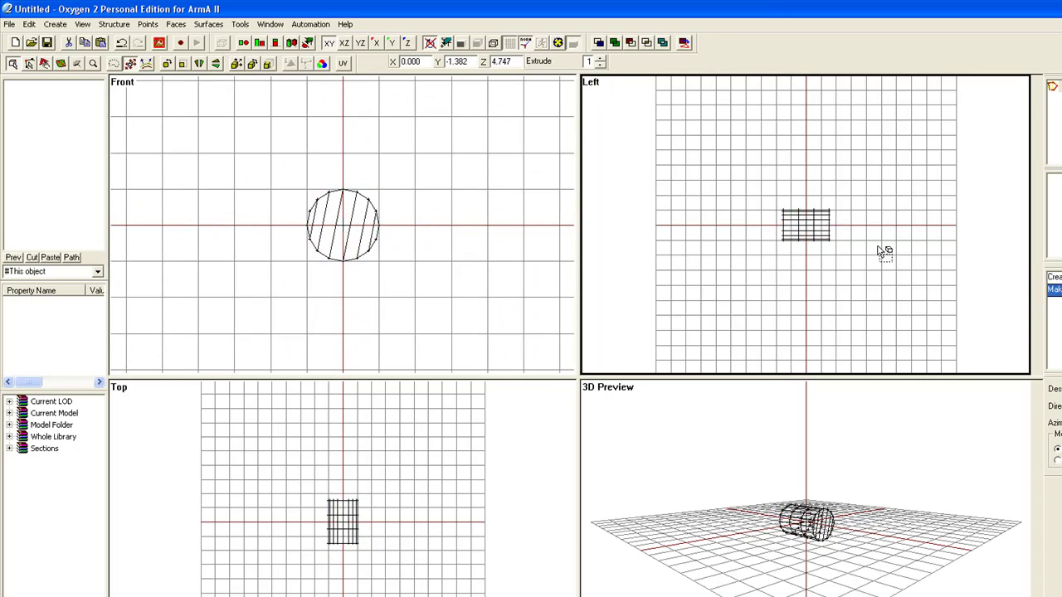
scroll(848, 247, "up", 2)
scroll(863, 257, "up", 2)
left_click(389, 503)
scroll(500, 448, "up", 3)
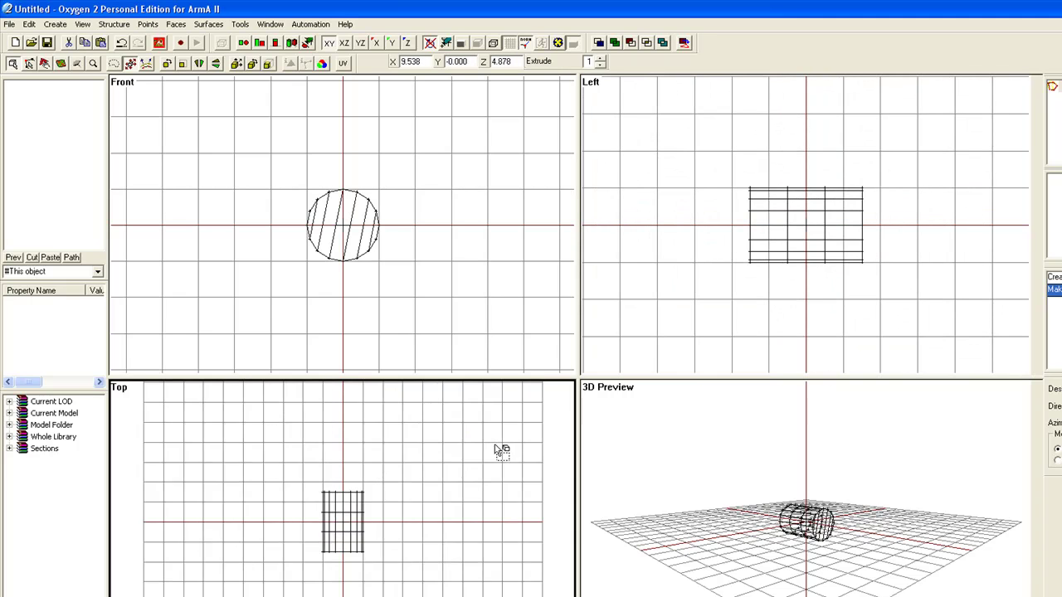
left_click(766, 464)
scroll(766, 464, "up", 3)
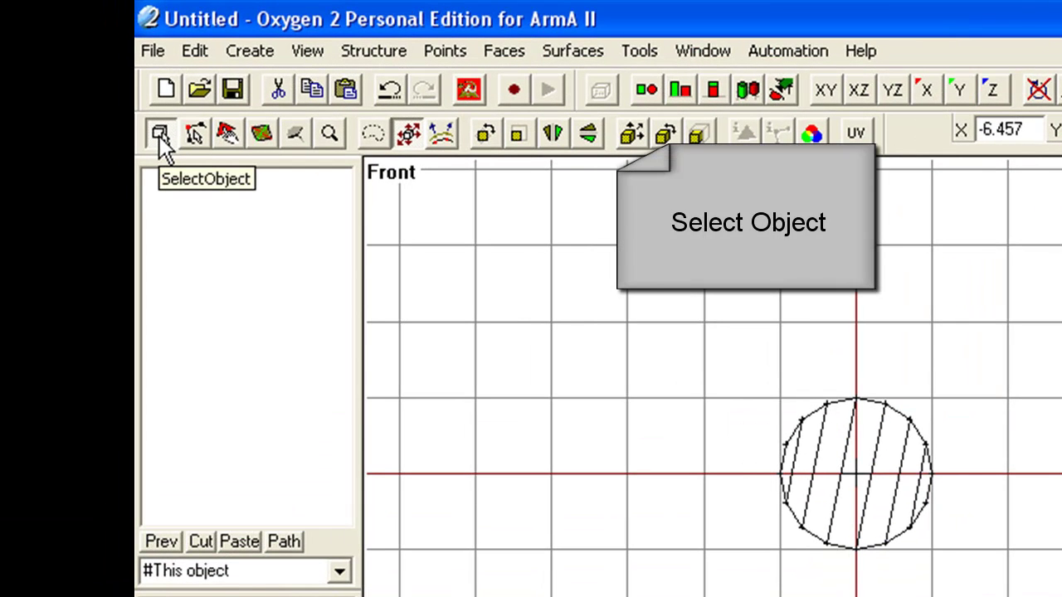
Use Select Object mode to box-select the entire cylinder in the Front view.
left_click(159, 134)
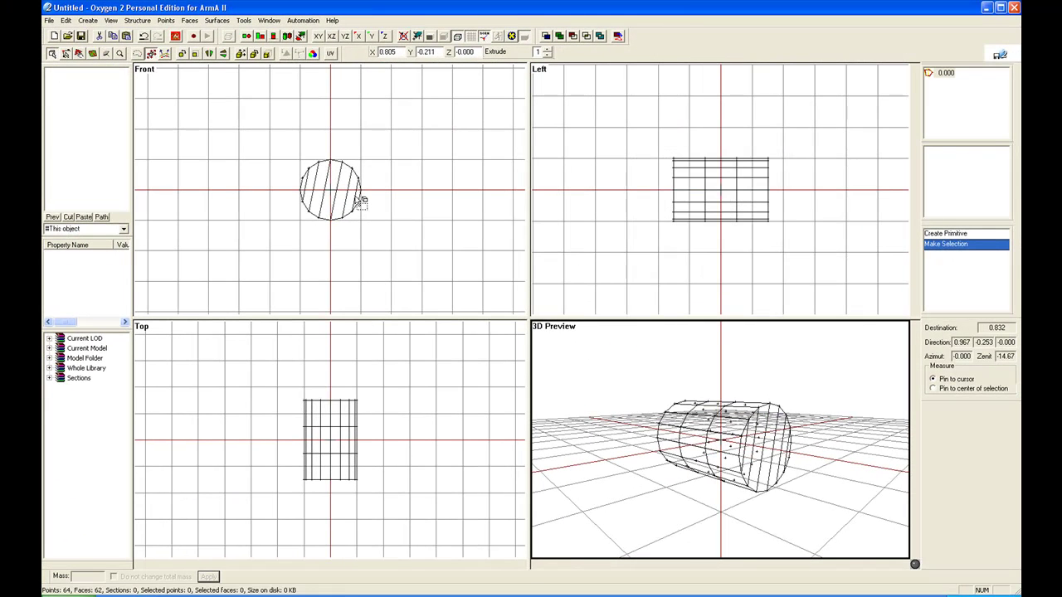
left_click_drag(358, 201, 374, 212)
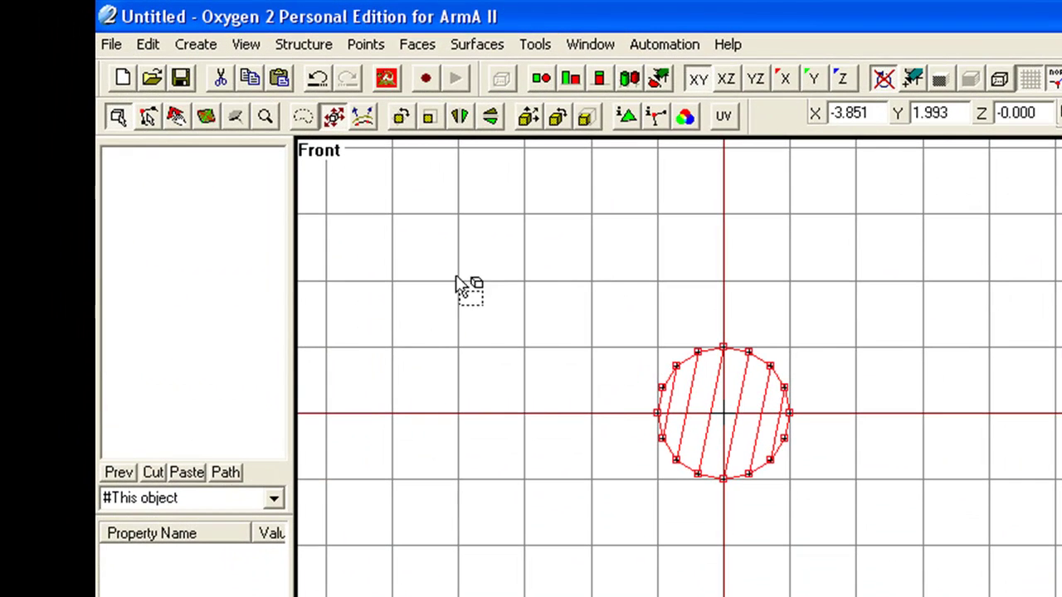
In vertex selection mode, pick the rim points at the circle's lower right in the Front view.
left_click(149, 117)
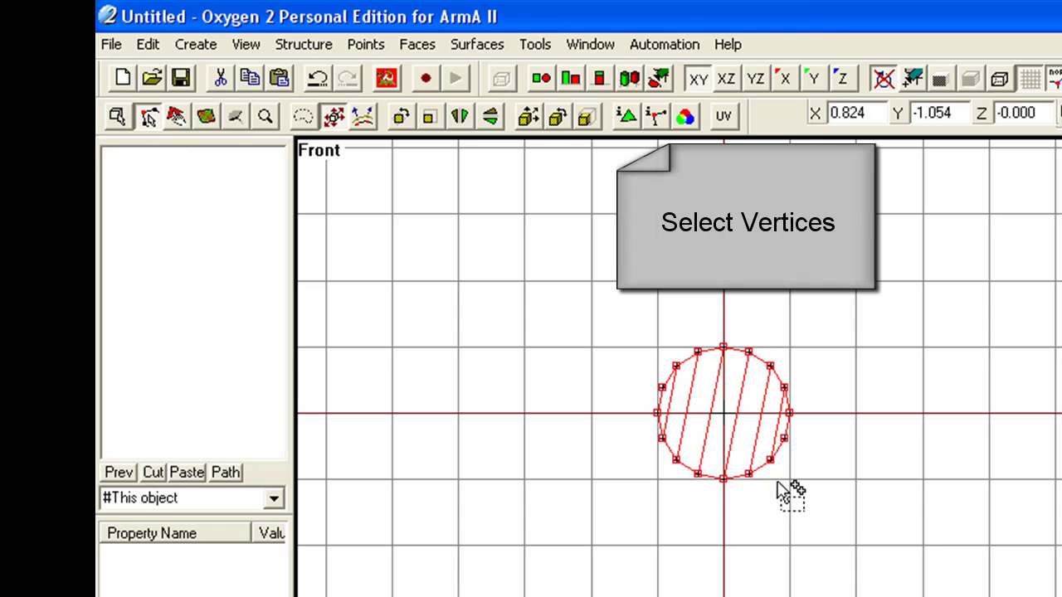
left_click_drag(762, 457, 790, 481)
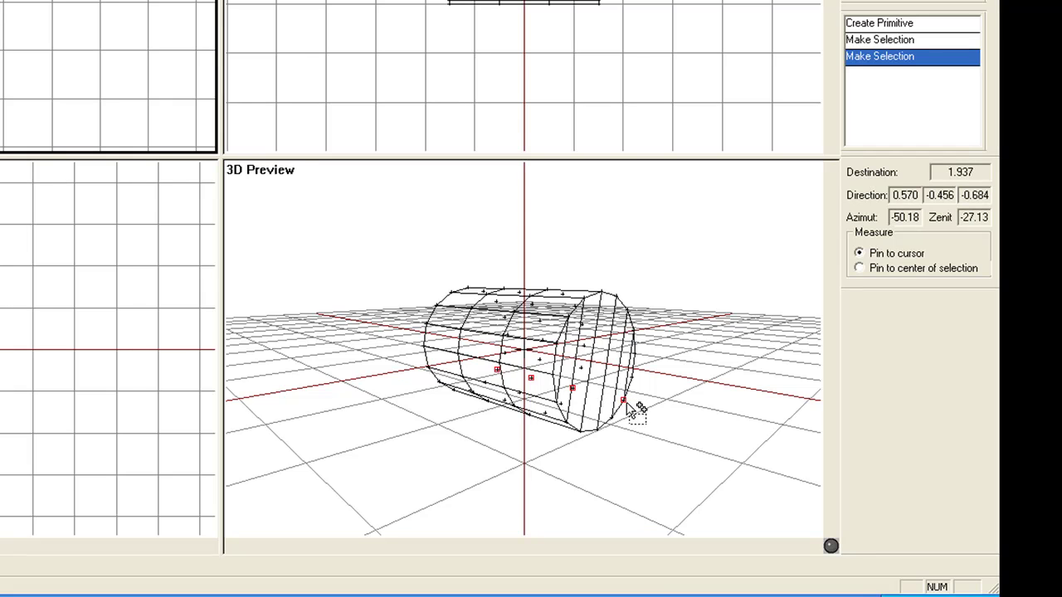
left_click(627, 405)
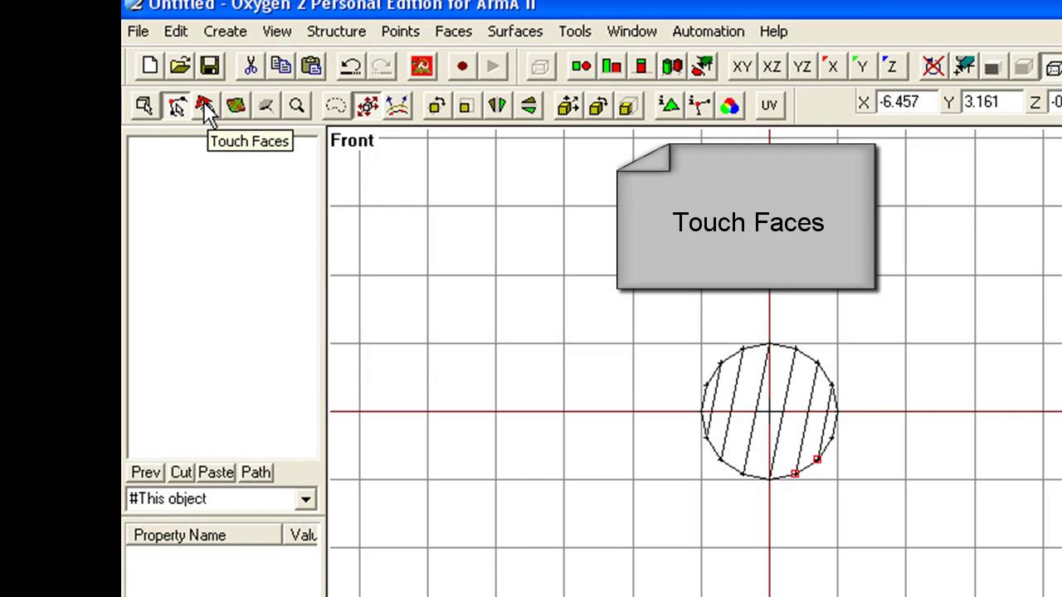
Turn on the Touch Faces selection mode from the toolbar.
left_click(205, 108)
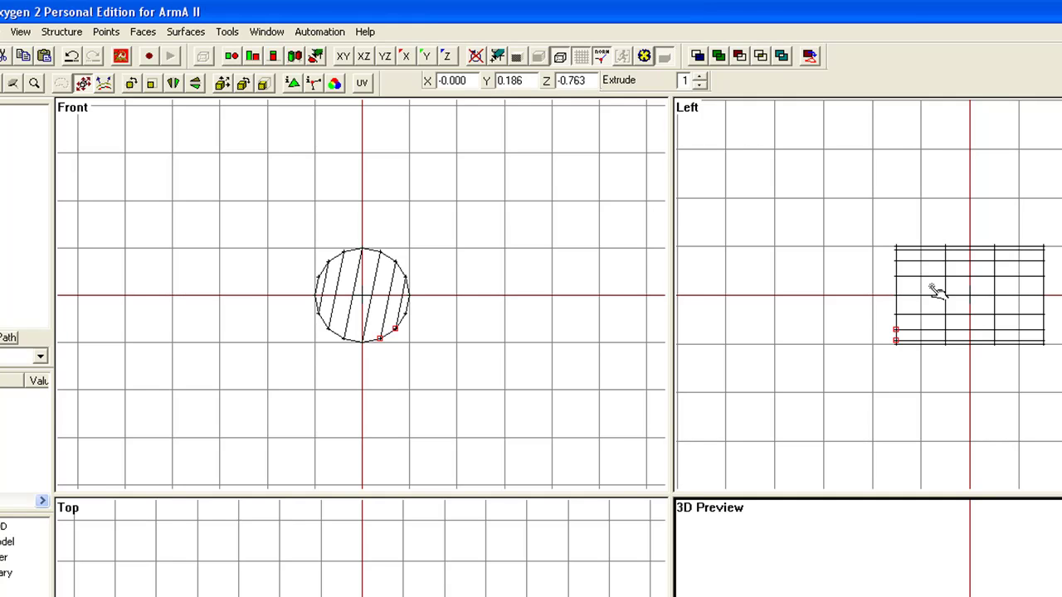
Start Buldozer via View > Viewers > Buldozer > Start/Restart to preview the shaded cylinder.
left_click(20, 31)
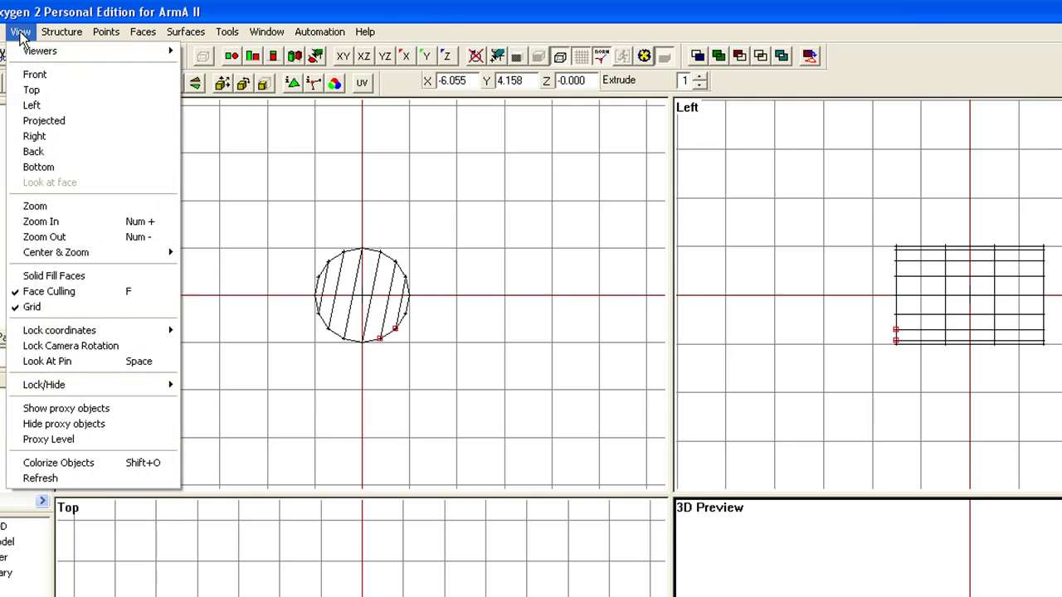
mouse_move(33, 51)
mouse_move(234, 51)
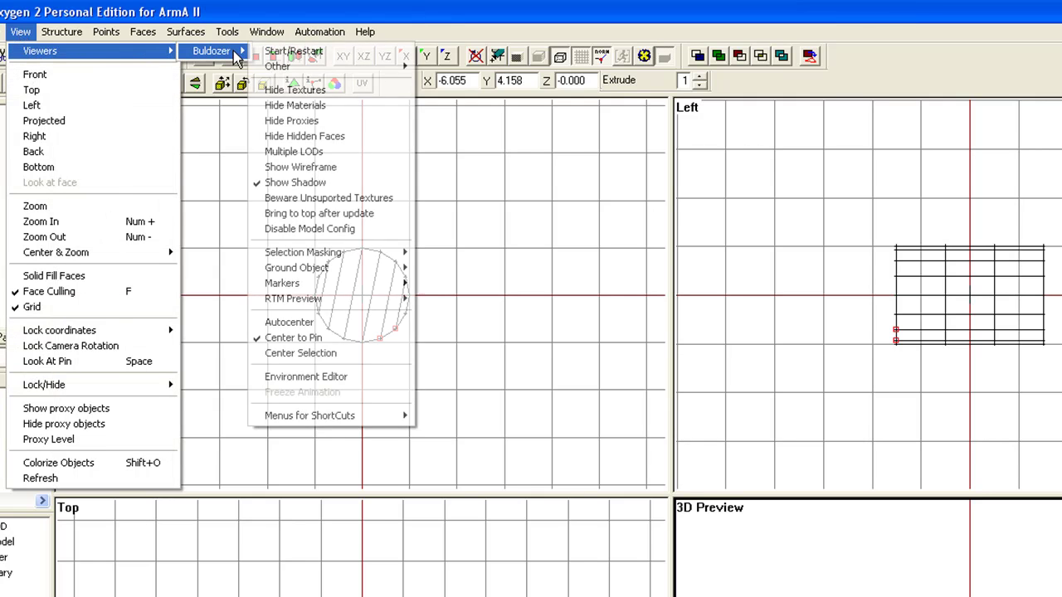
left_click(292, 54)
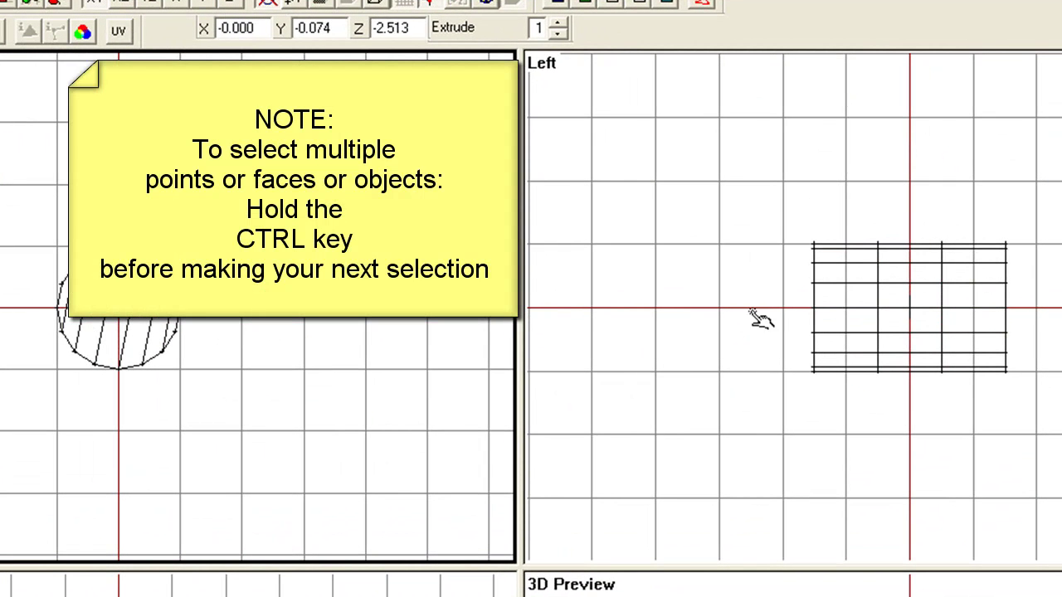
left_click(825, 297)
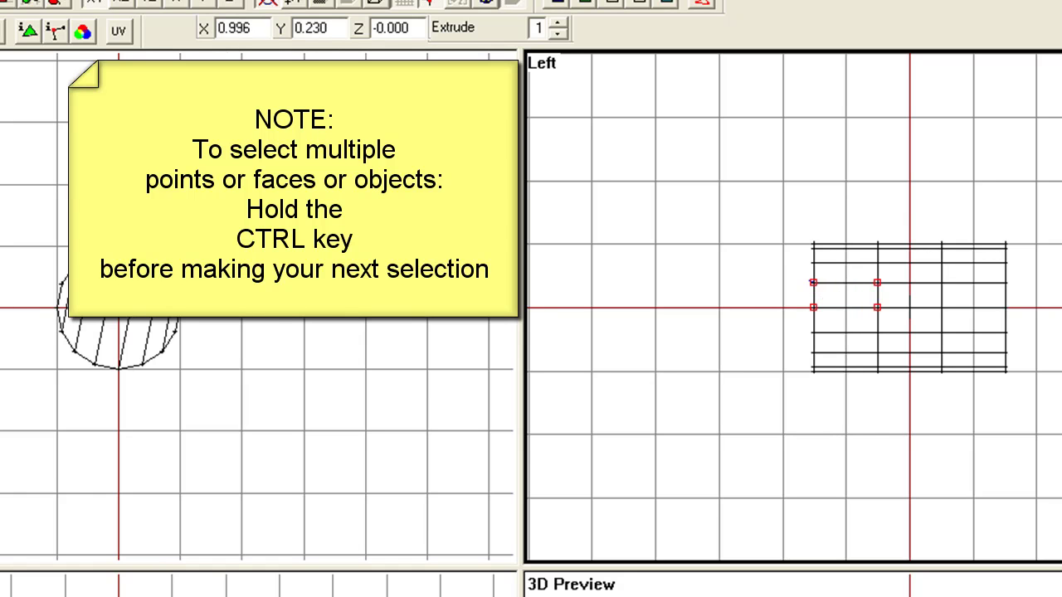
left_click(854, 276)
left_click(854, 258)
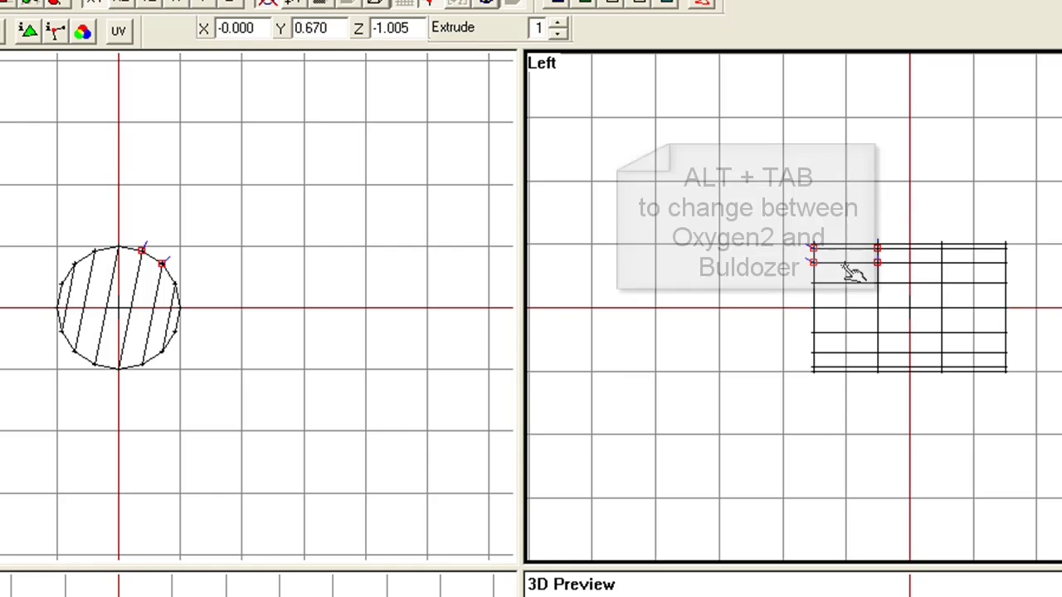
key("alt+Tab")
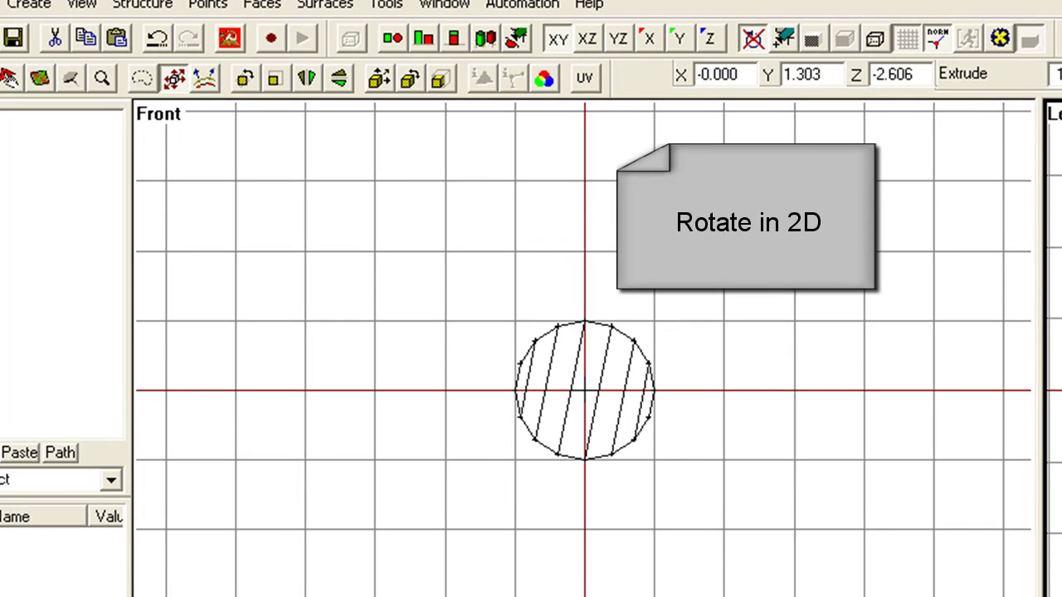
Select all points and rotate the cylinder by 45 degrees.
key("ctrl+a")
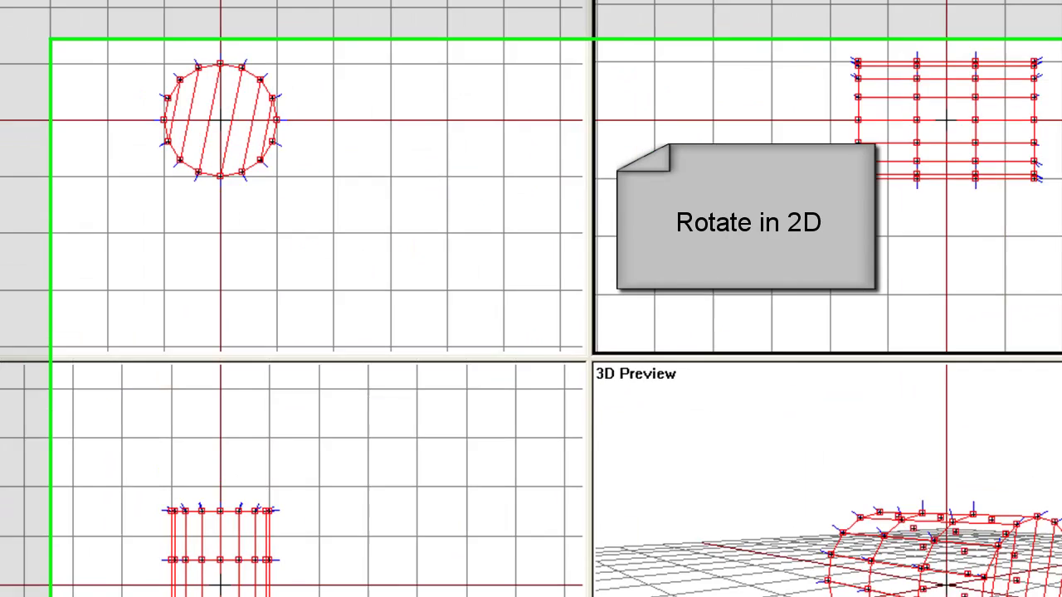
left_click(254, 45)
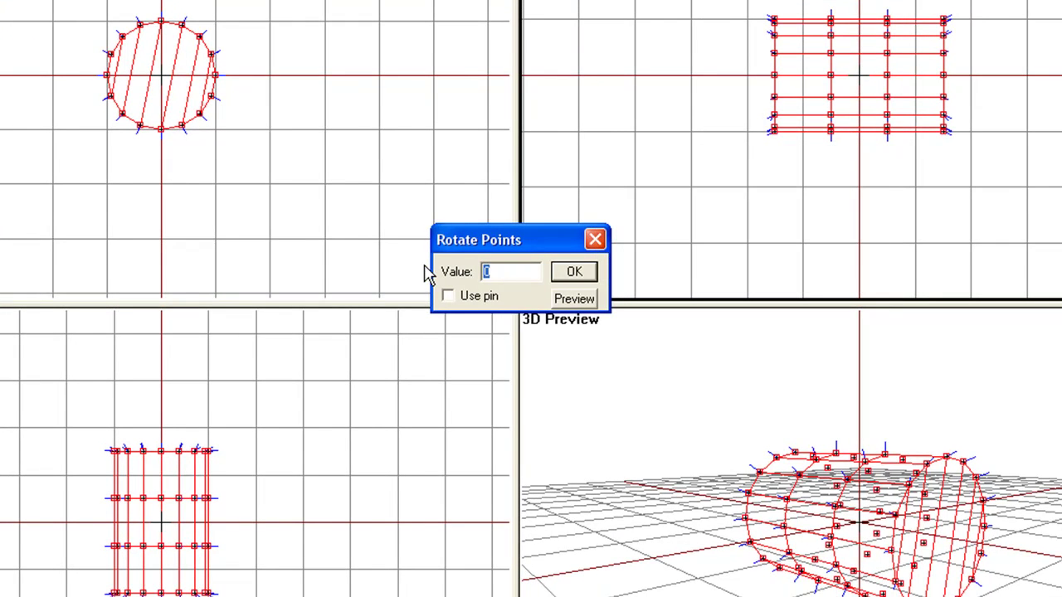
type("45")
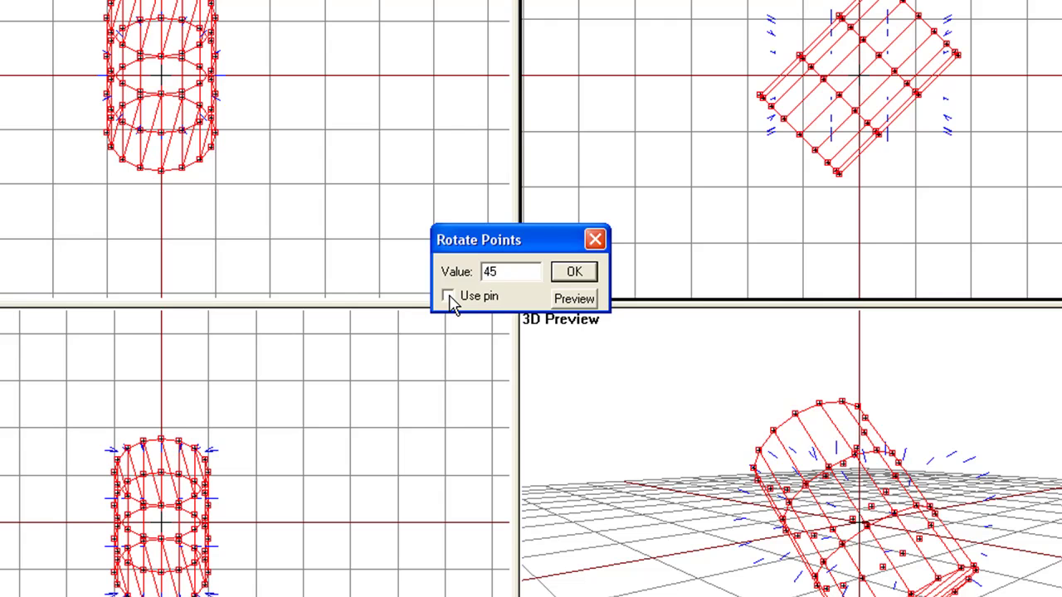
left_click(574, 274)
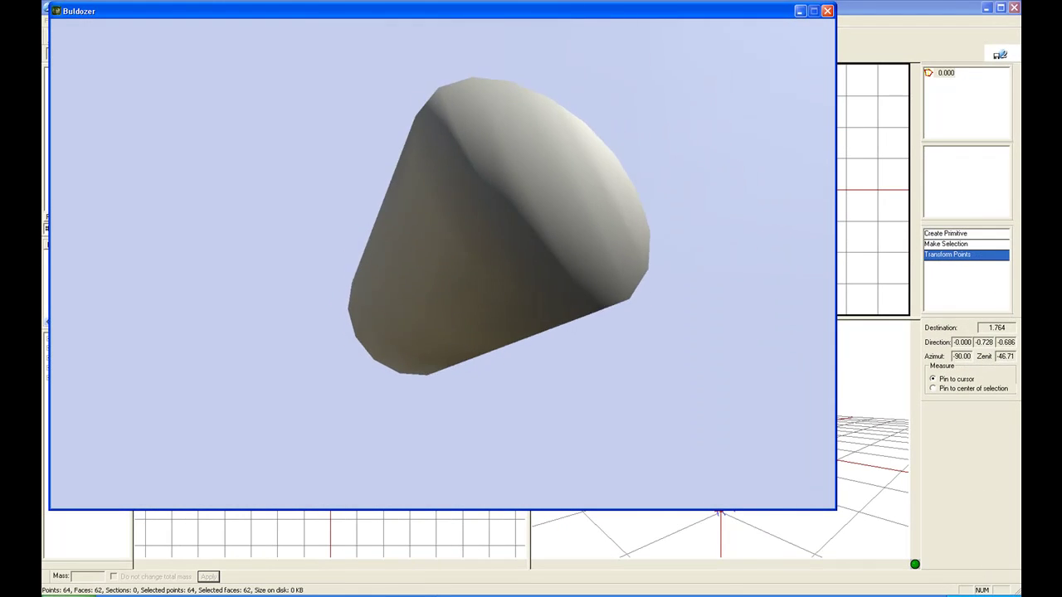
Recalculate the tilted cylinder's normals with F5 and check its shading in Buldozer.
key("alt+Tab")
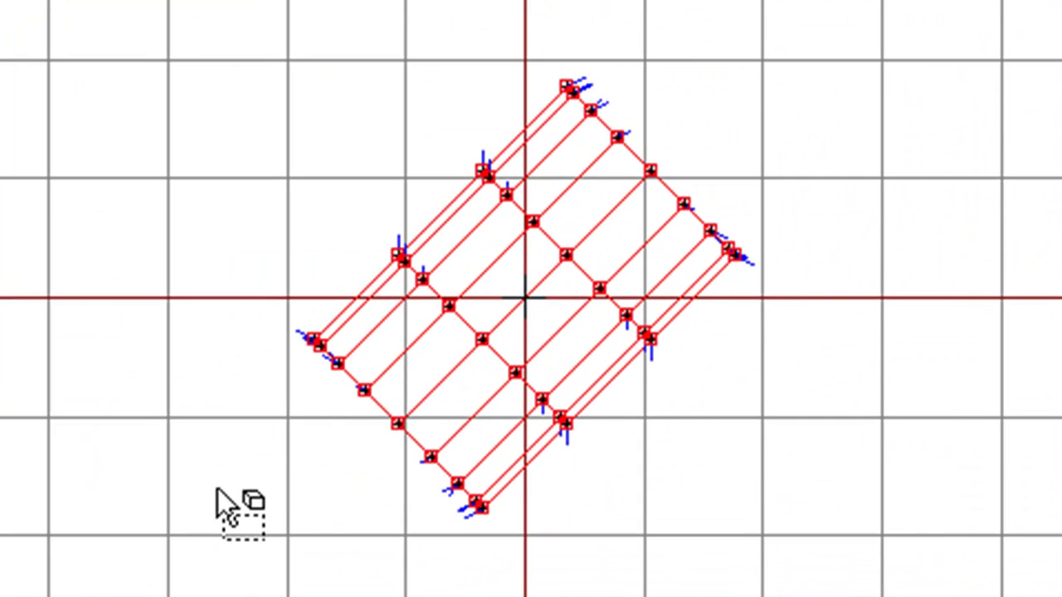
key("F5")
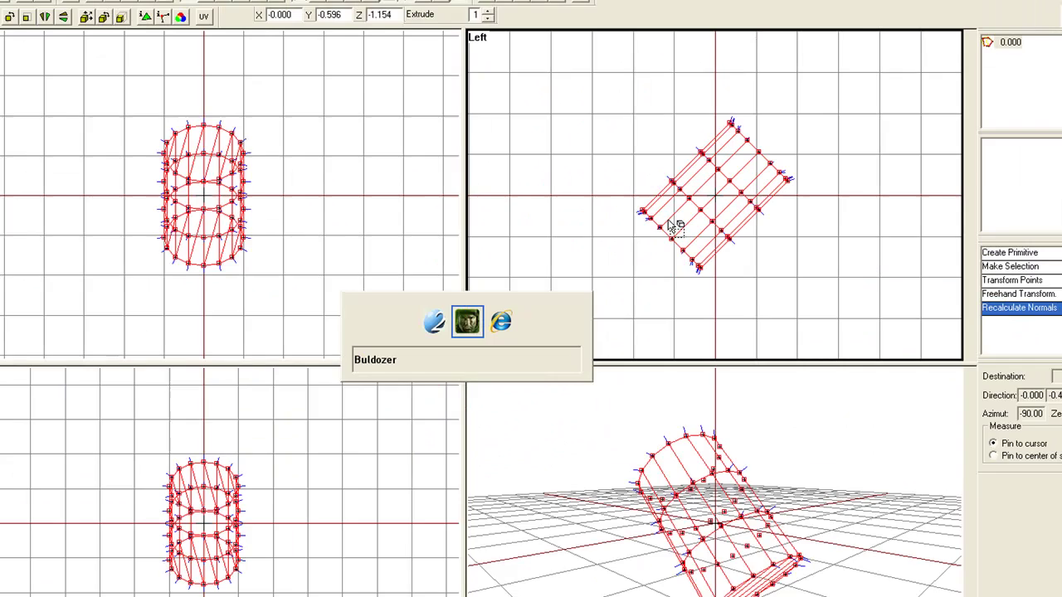
key("F9")
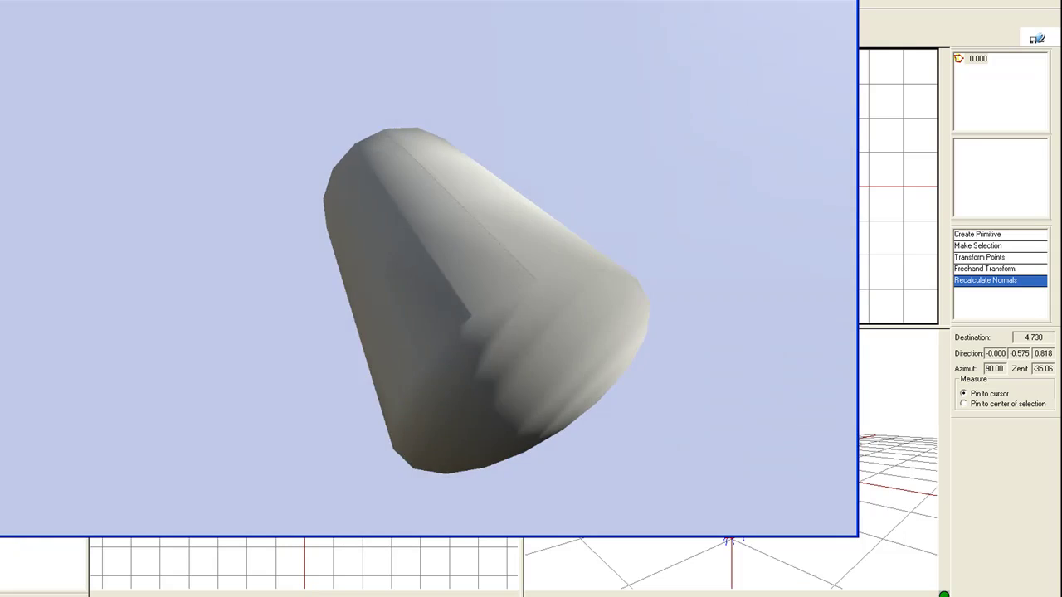
key("alt+Tab")
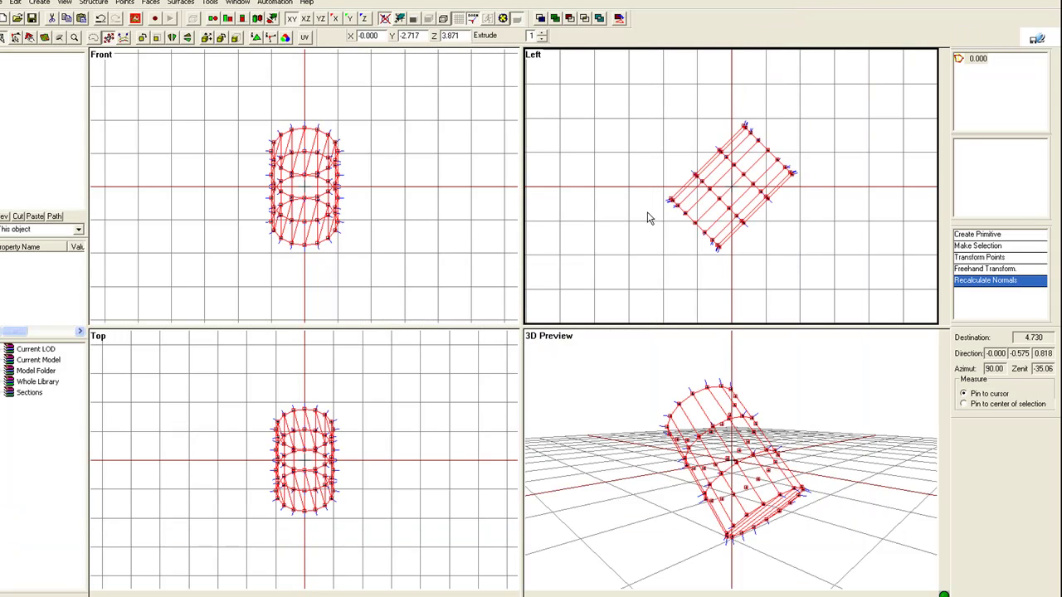
Select all cylinder points and scale them by a factor of .5 using 2D Scale.
left_click(390, 171)
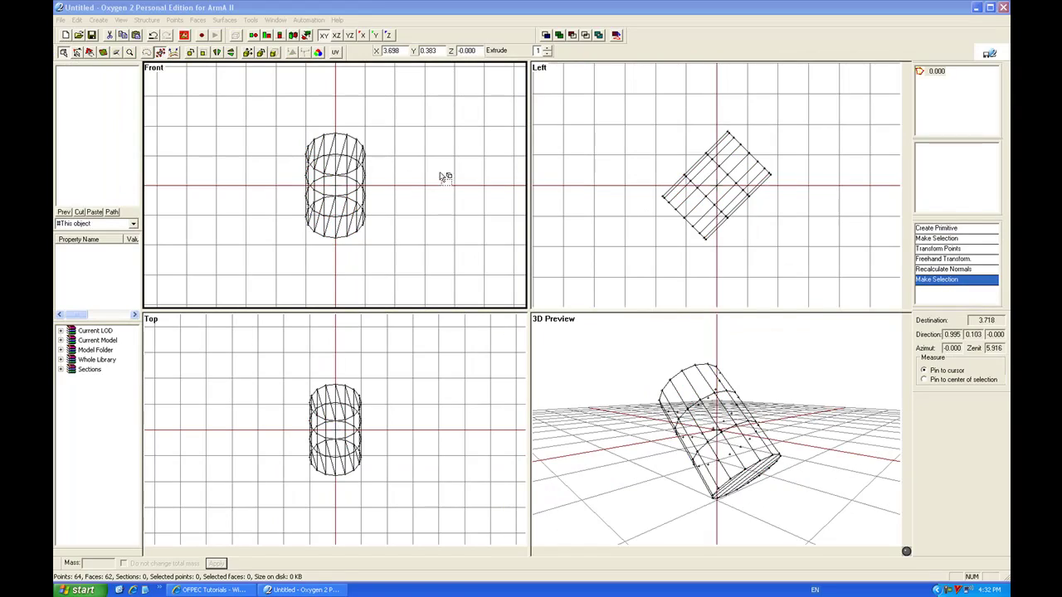
left_click_drag(665, 123, 846, 277)
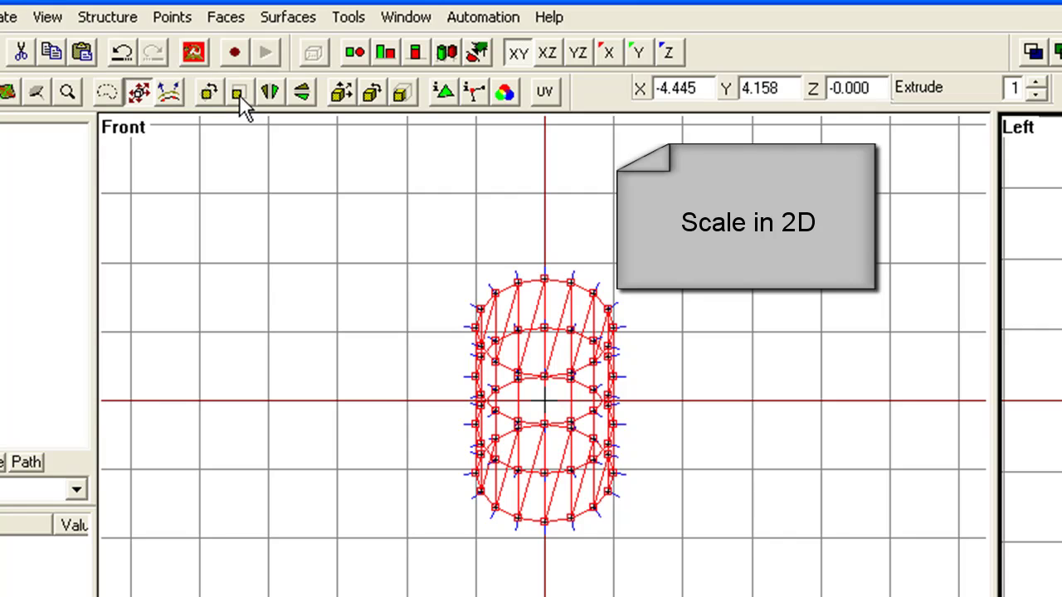
left_click(240, 94)
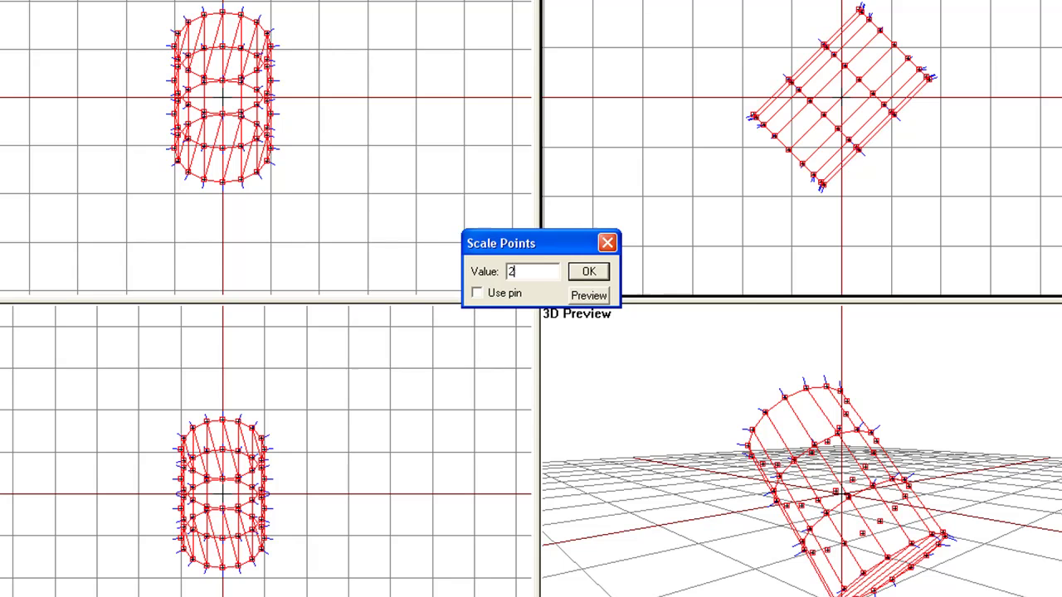
left_click(584, 294)
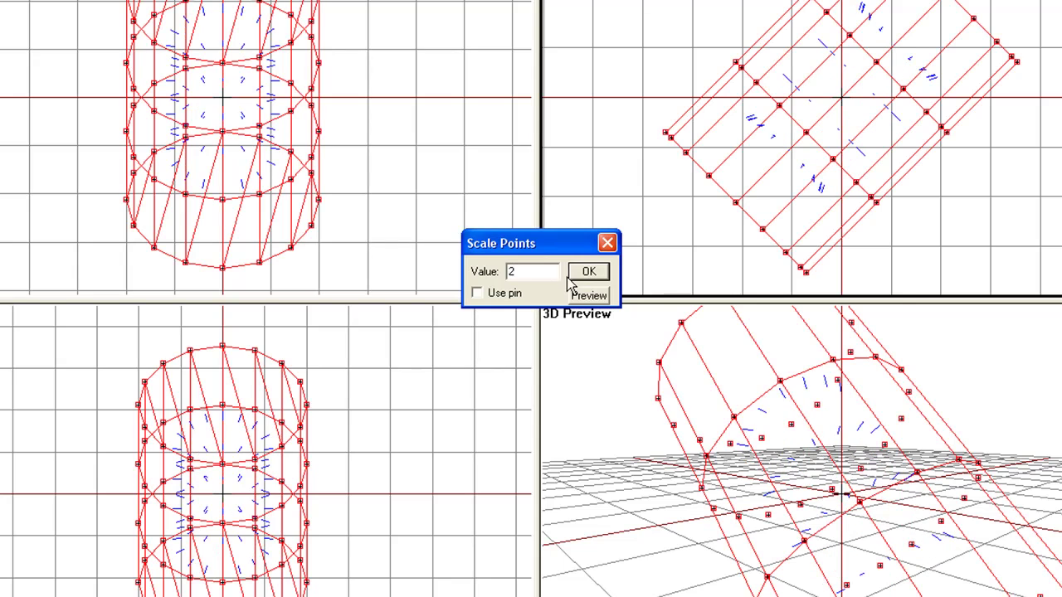
double_click(512, 272)
type(".5")
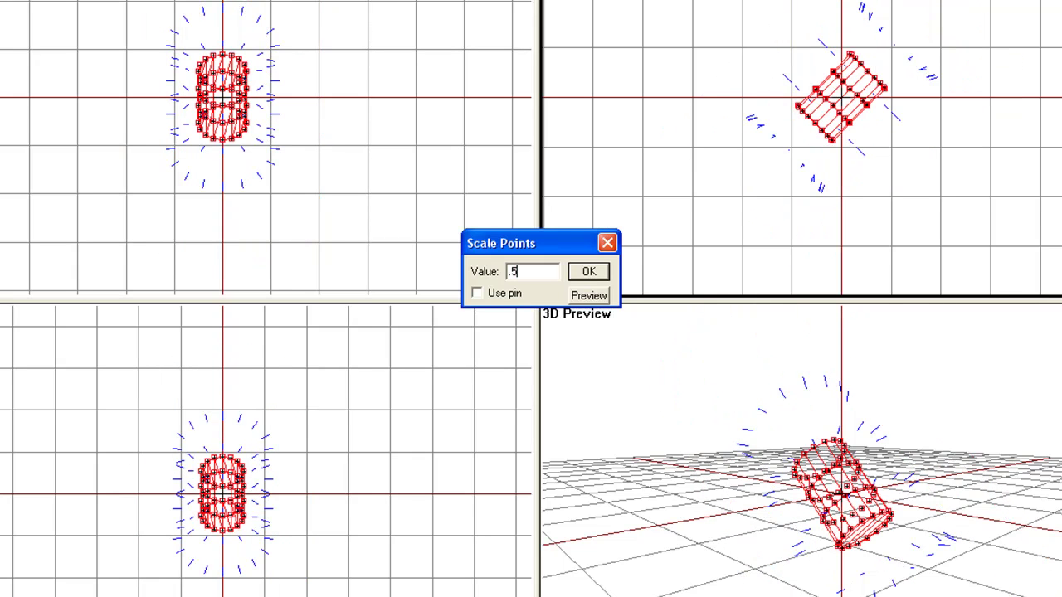
left_click(588, 272)
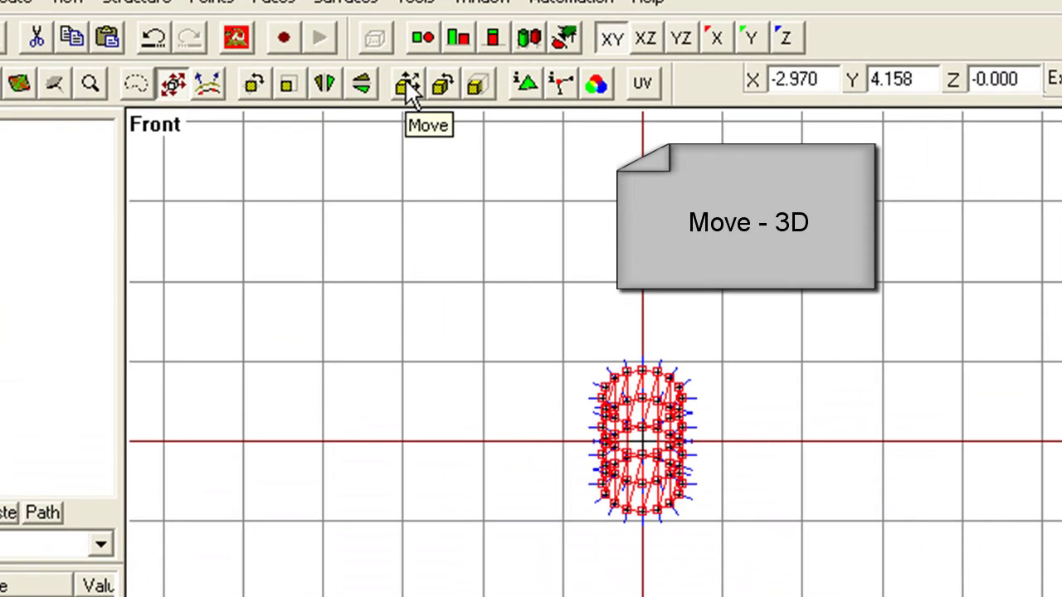
Enter an offset of 1 for X, Y and Z in the 3D Move settings.
left_click(408, 85)
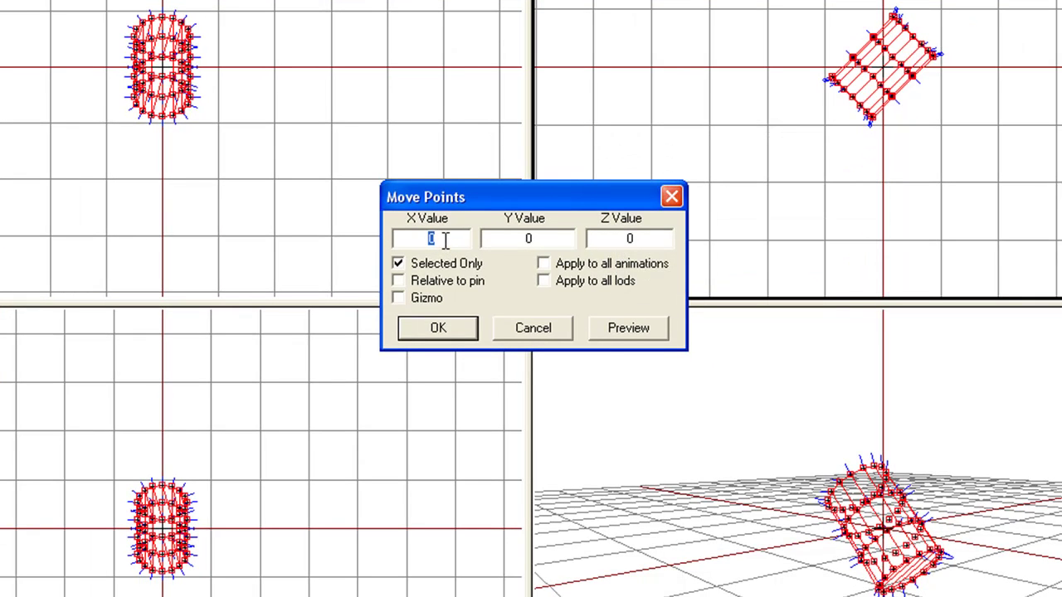
type("1")
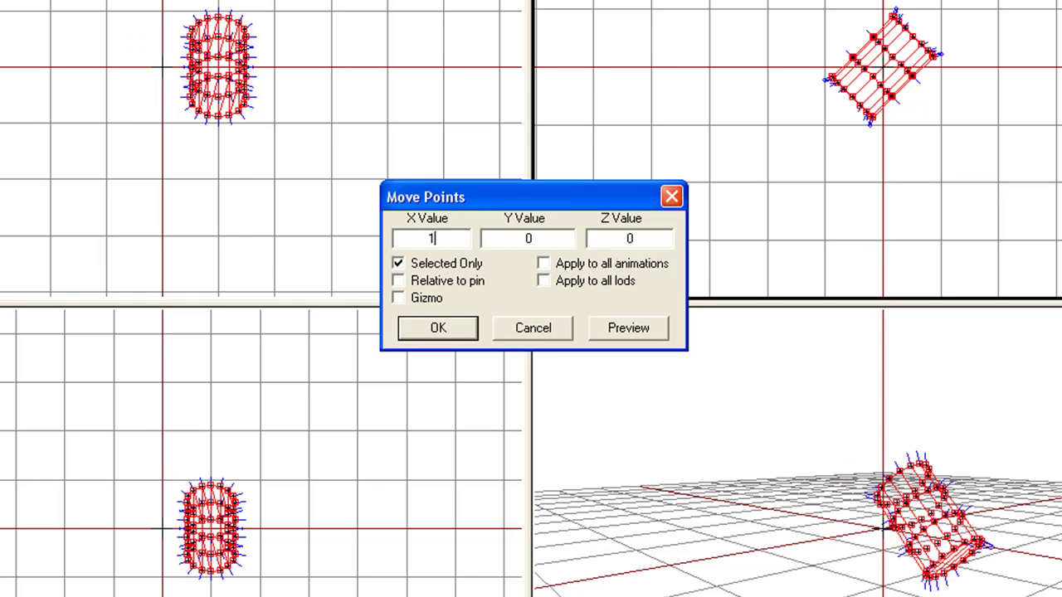
double_click(548, 241)
type("1")
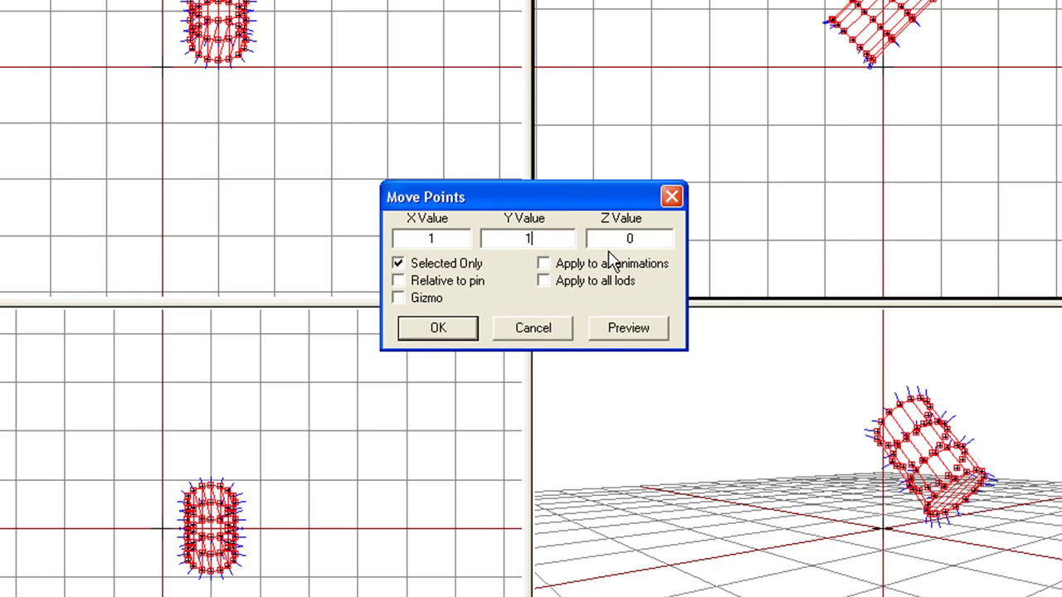
double_click(647, 238)
type("1")
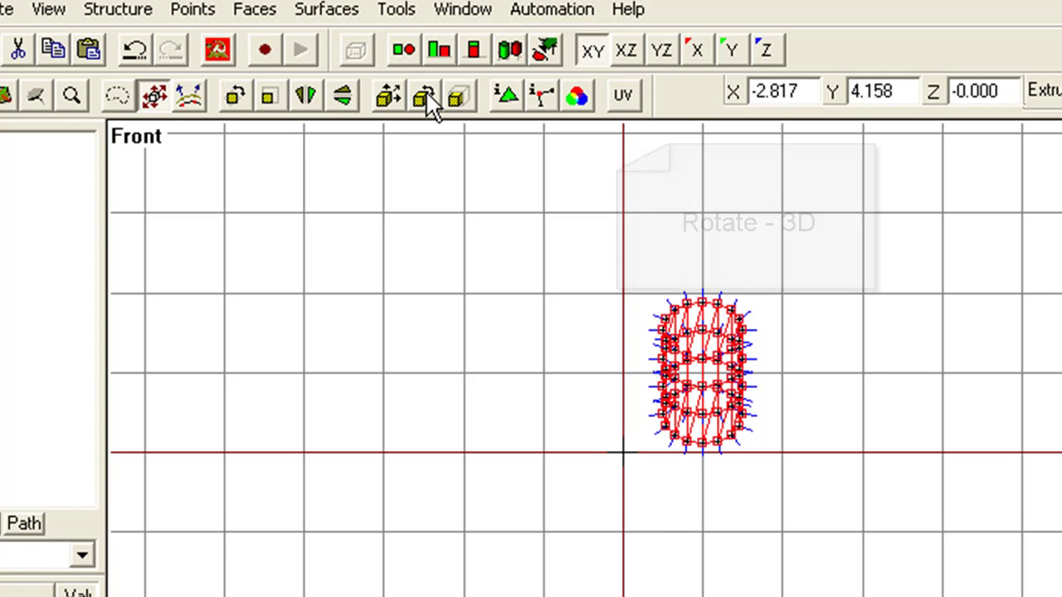
Apply a 3D rotation of 45° about the X, Y and Z axes.
left_click(426, 93)
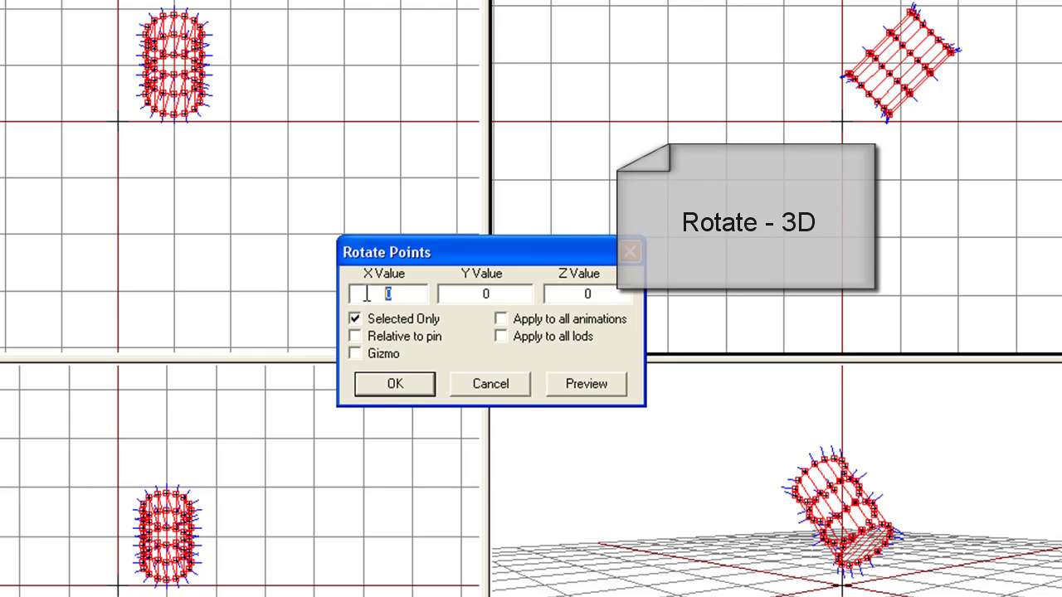
type("45")
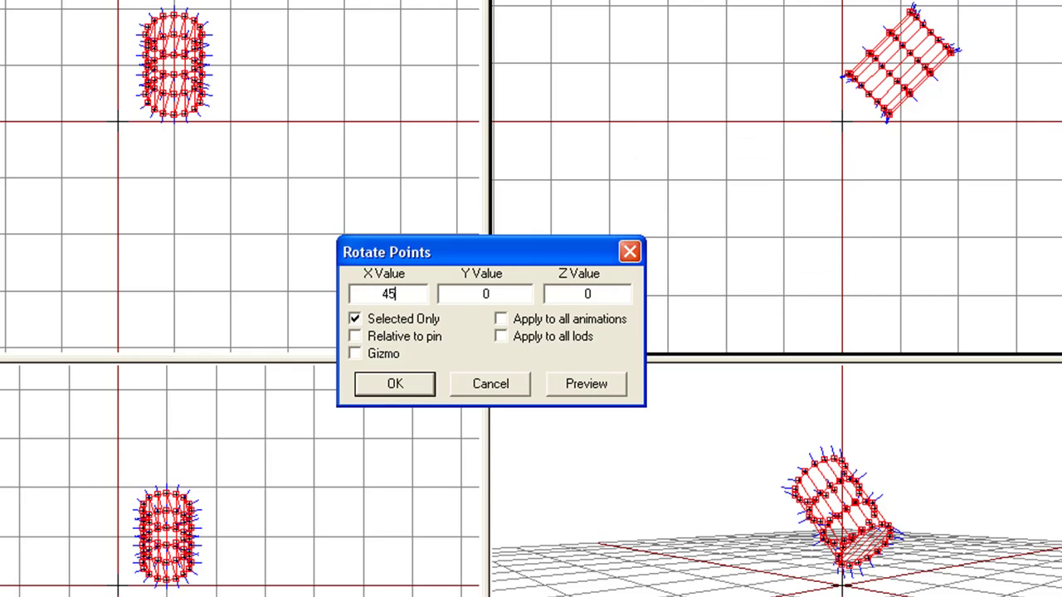
double_click(487, 294)
type("45")
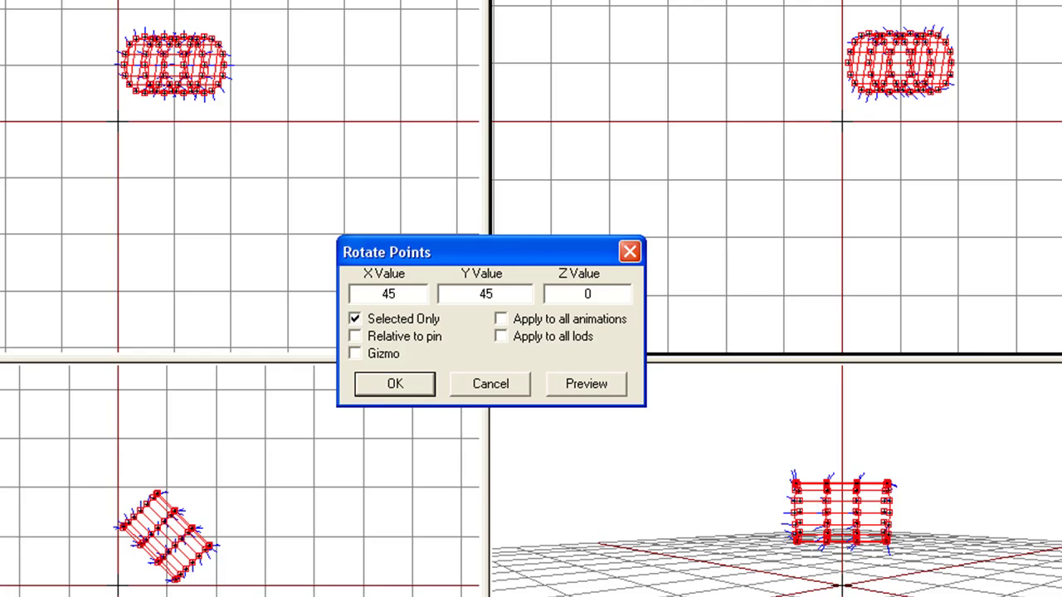
double_click(589, 295)
type("45")
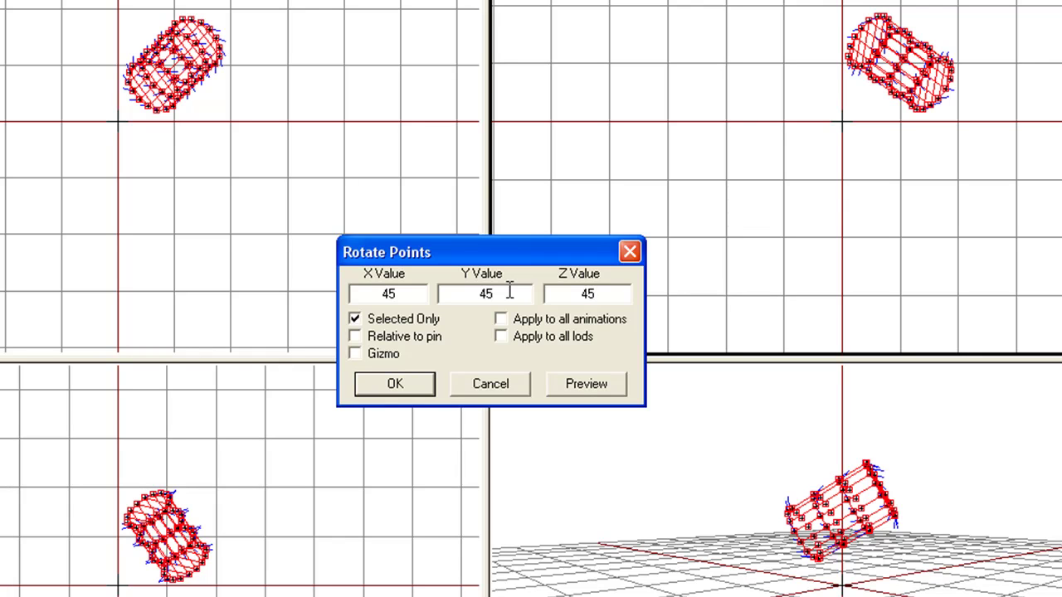
left_click(405, 386)
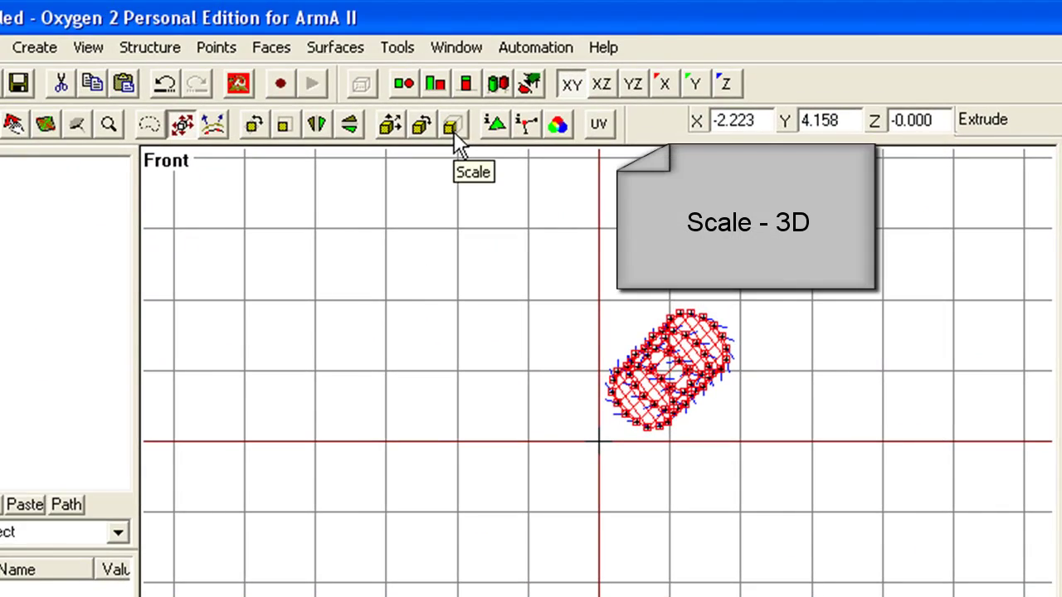
Enter 3D scale factors X .5, Y 2 and Z 3 in the Scale Points dialog.
left_click(436, 119)
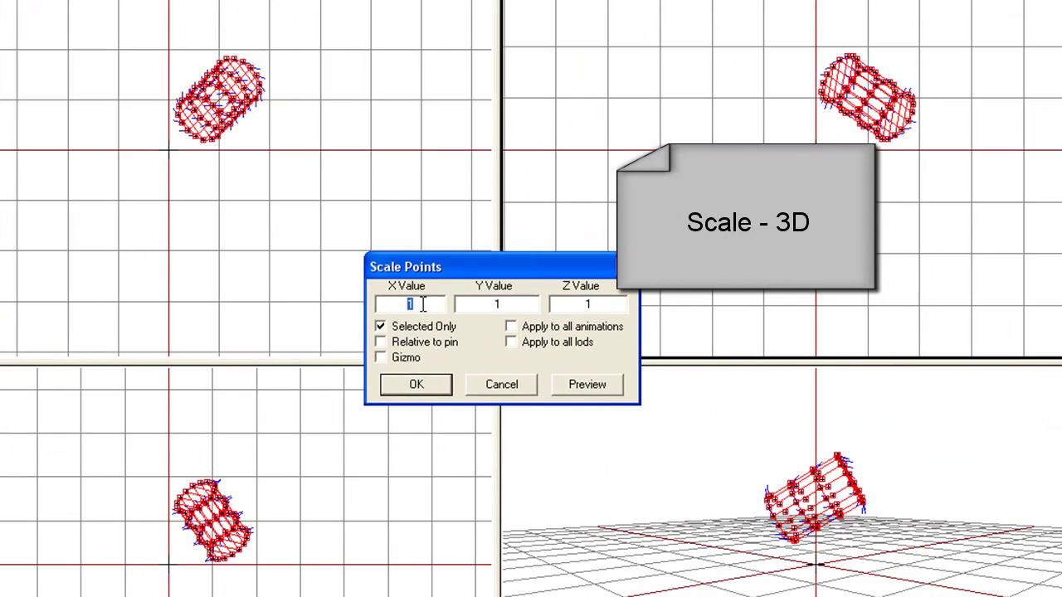
type(".5")
left_click(495, 304)
left_click_drag(496, 305, 516, 305)
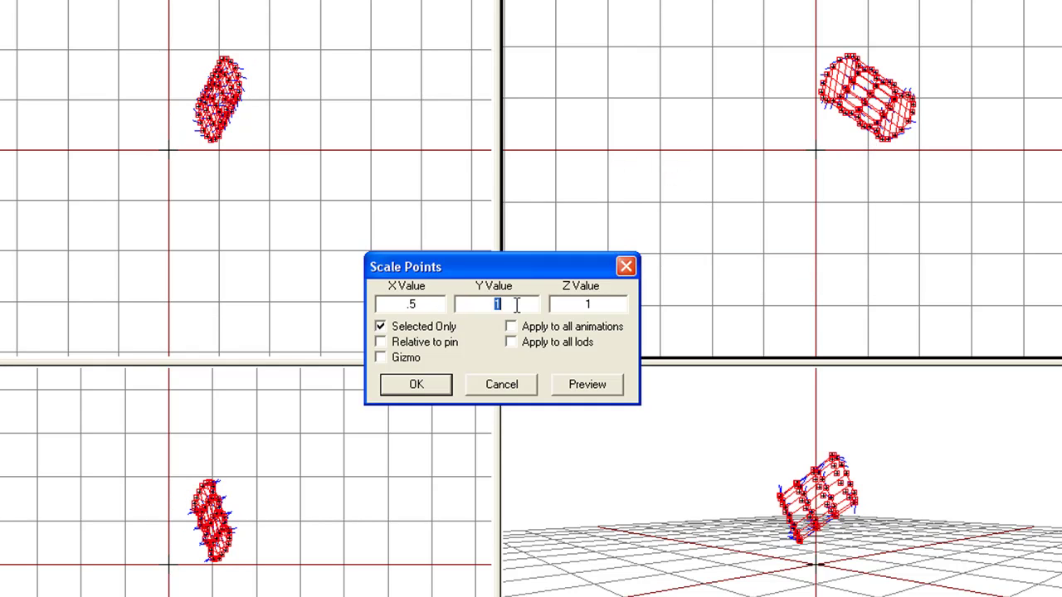
type("2")
left_click_drag(602, 305, 555, 305)
type("3")
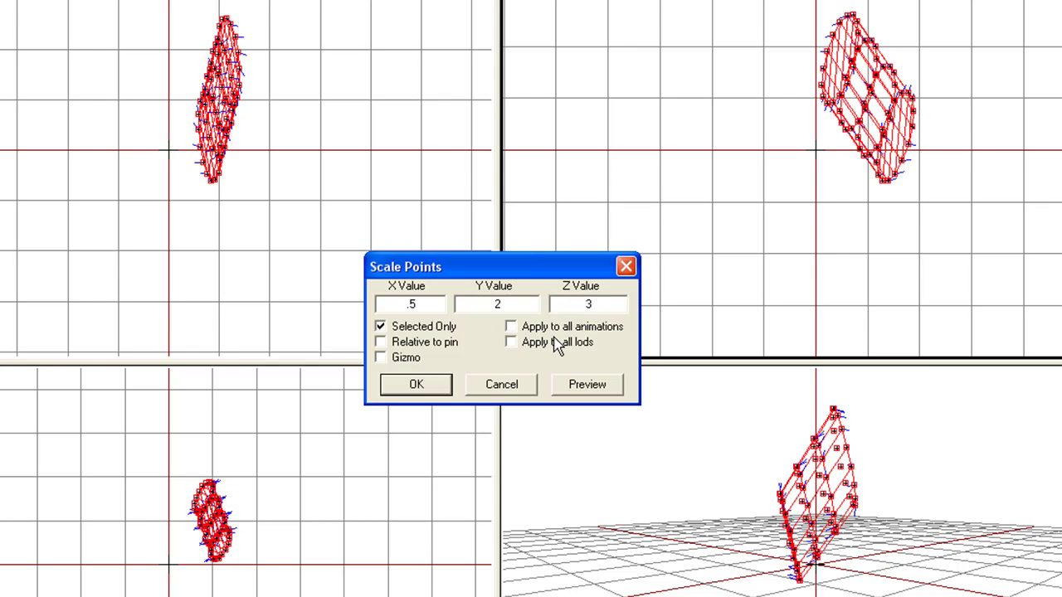